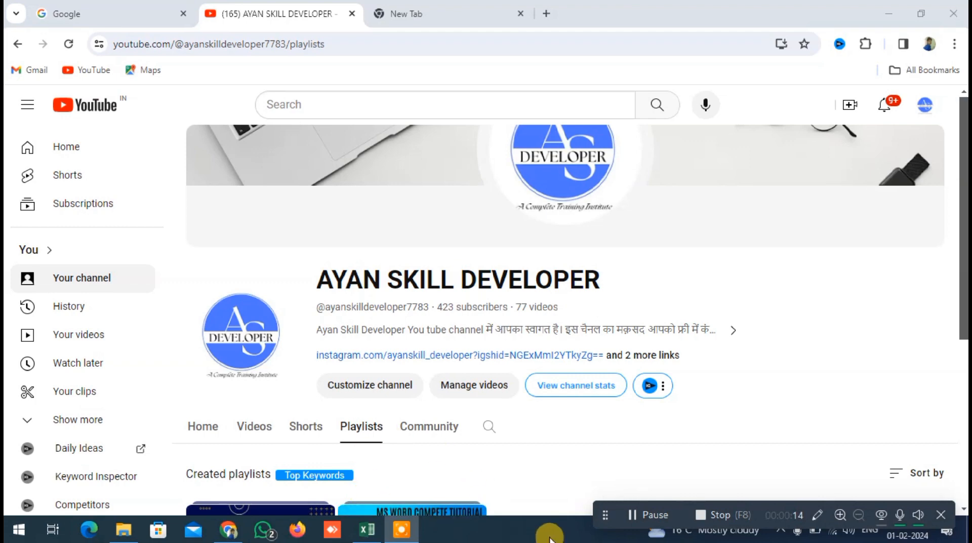
Switch to Excel and examine the product sales data on Sheet1 down to its last row
{"action": "left_click", "coordinate": [368, 529]}
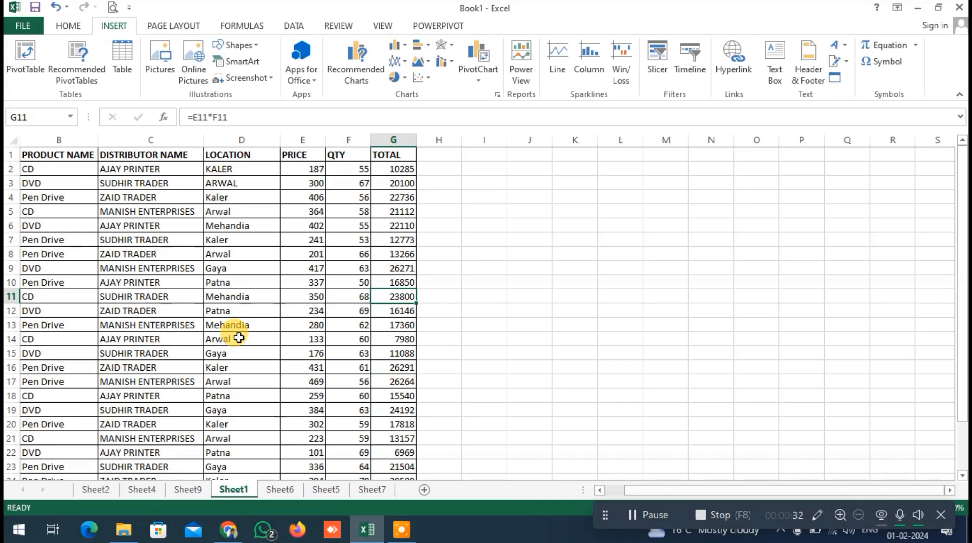
{"action": "scroll", "coordinate": [307, 336], "scroll_direction": "down", "scroll_amount": 2}
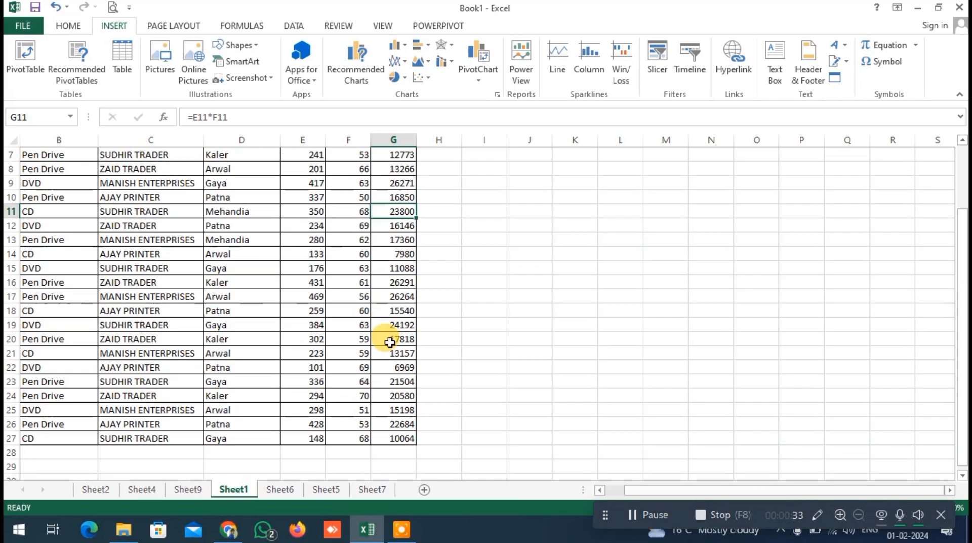
{"action": "scroll", "coordinate": [315, 363], "scroll_direction": "up", "scroll_amount": 2}
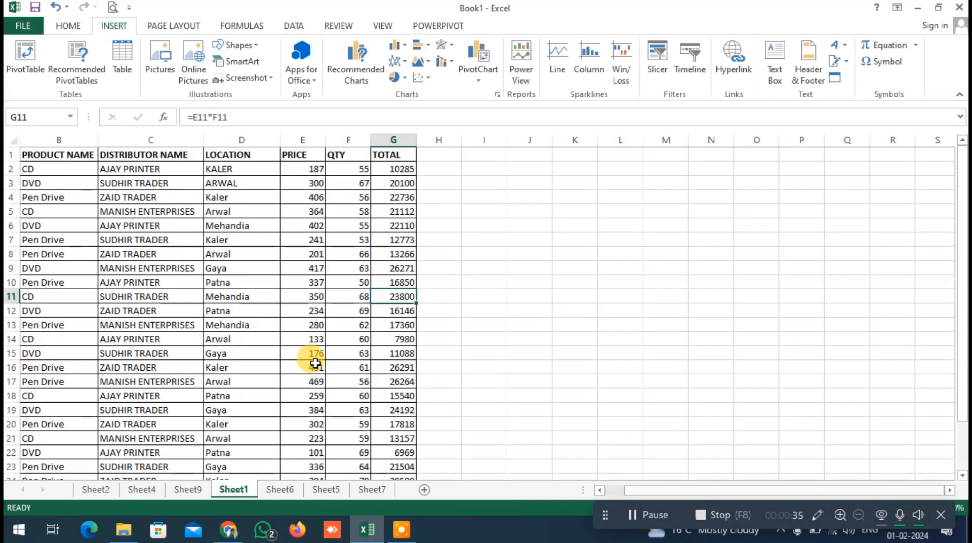
{"action": "scroll", "coordinate": [391, 311], "scroll_direction": "down", "scroll_amount": 2}
{"action": "scroll", "coordinate": [379, 347], "scroll_direction": "up", "scroll_amount": 2}
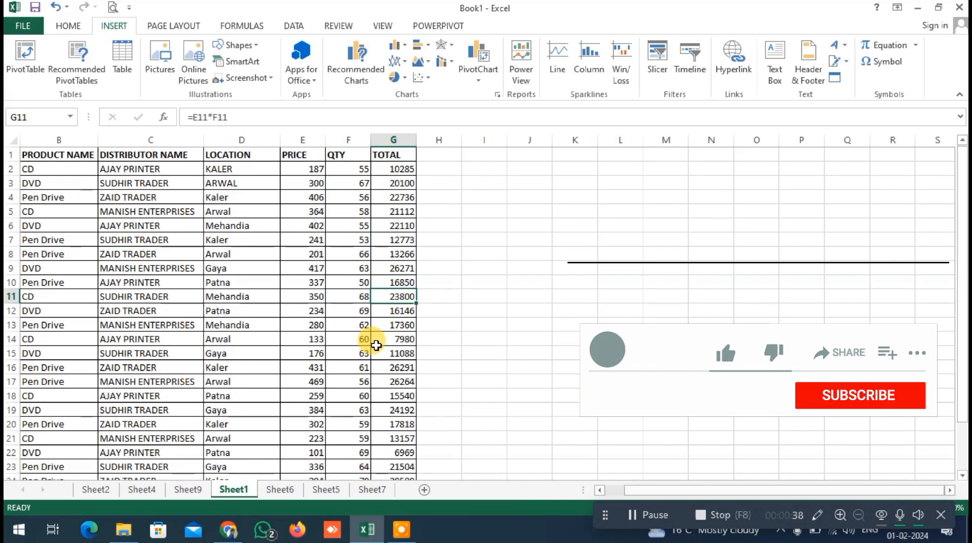
{"action": "scroll", "coordinate": [367, 367], "scroll_direction": "down", "scroll_amount": 3}
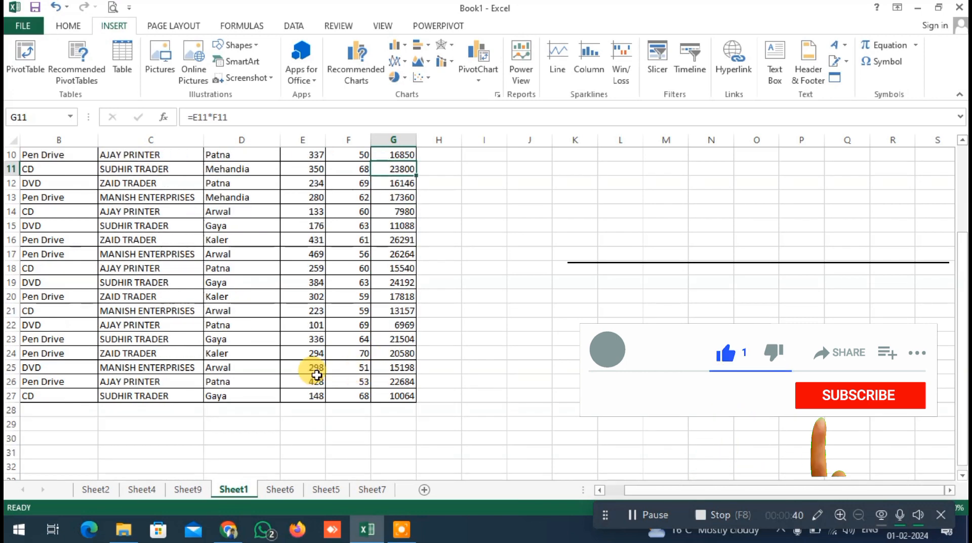
{"action": "scroll", "coordinate": [314, 373], "scroll_direction": "up", "scroll_amount": 3}
Look through the existing pivot reports on Sheet2, Sheet4 and Sheet9
{"action": "left_click", "coordinate": [98, 489]}
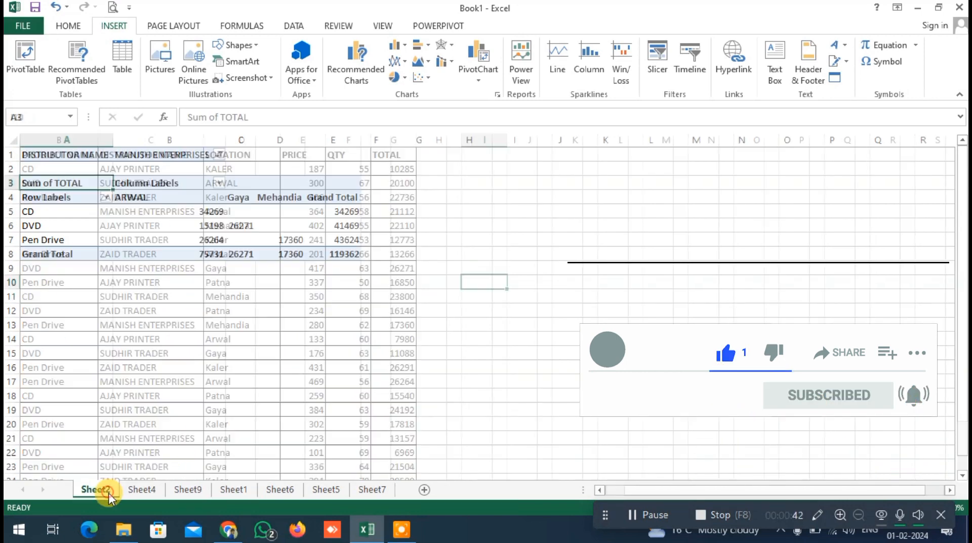
{"action": "left_click", "coordinate": [135, 493]}
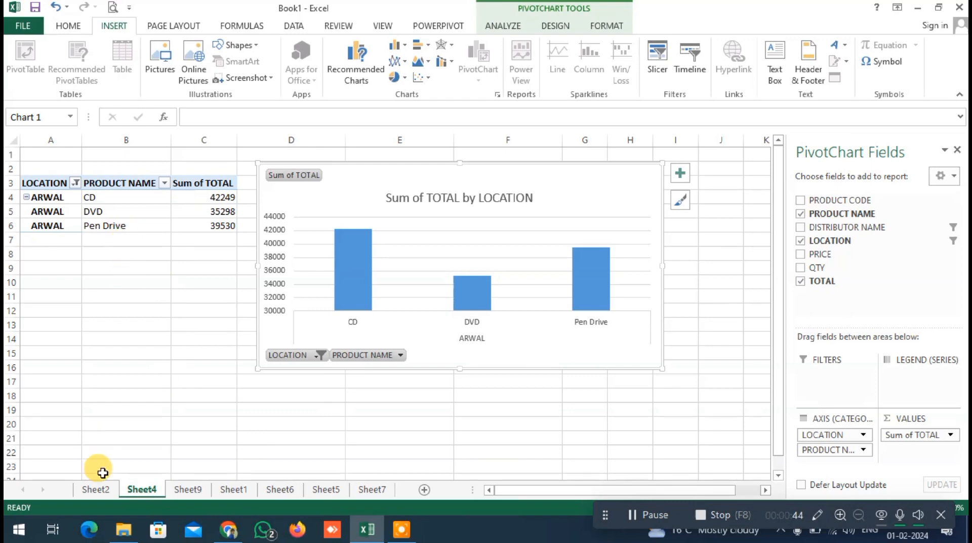
{"action": "left_click", "coordinate": [111, 490]}
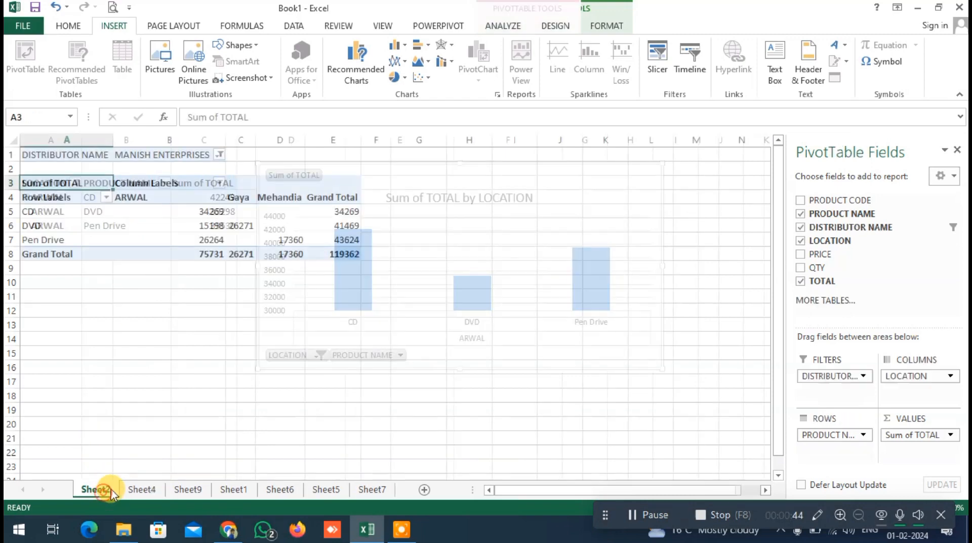
{"action": "left_click", "coordinate": [453, 304]}
{"action": "left_click", "coordinate": [188, 489]}
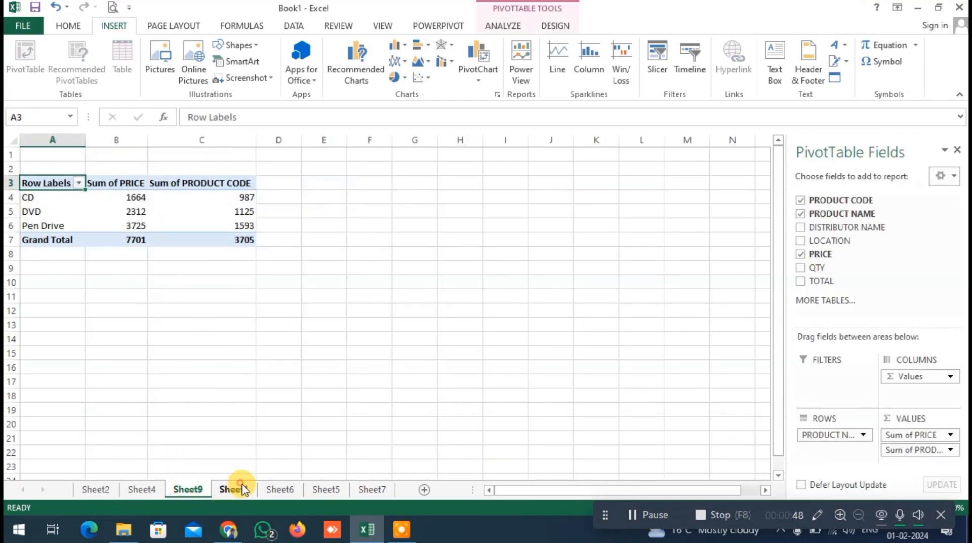
Return to Sheet1 and review the headings and records of the source data range
{"action": "left_click", "coordinate": [238, 489]}
{"action": "scroll", "coordinate": [152, 311], "scroll_direction": "down", "scroll_amount": 5}
{"action": "scroll", "coordinate": [181, 294], "scroll_direction": "up", "scroll_amount": 5}
{"action": "left_click", "coordinate": [221, 254]}
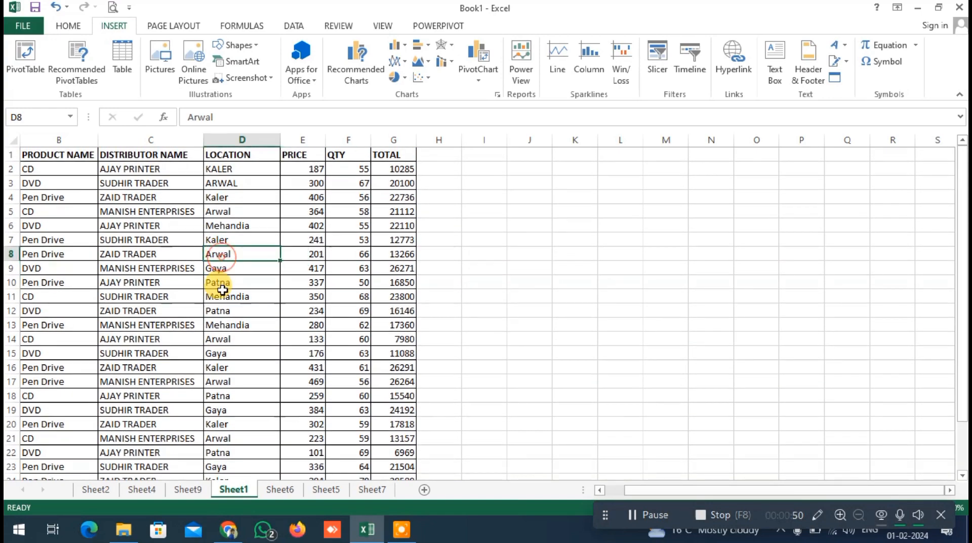
{"action": "scroll", "coordinate": [223, 290], "scroll_direction": "down", "scroll_amount": 1}
{"action": "scroll", "coordinate": [213, 271], "scroll_direction": "up", "scroll_amount": 1}
{"action": "left_click", "coordinate": [50, 167]}
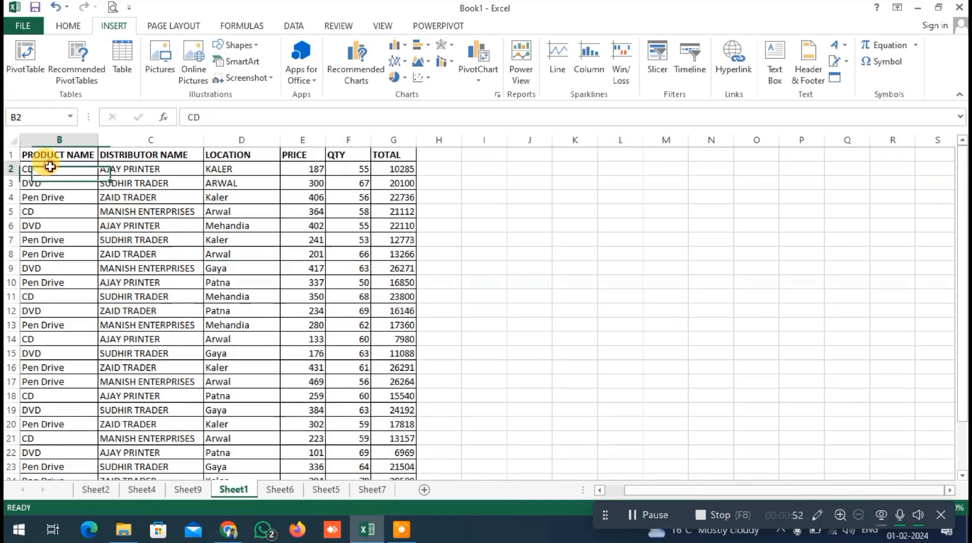
{"action": "key", "text": "Up"}
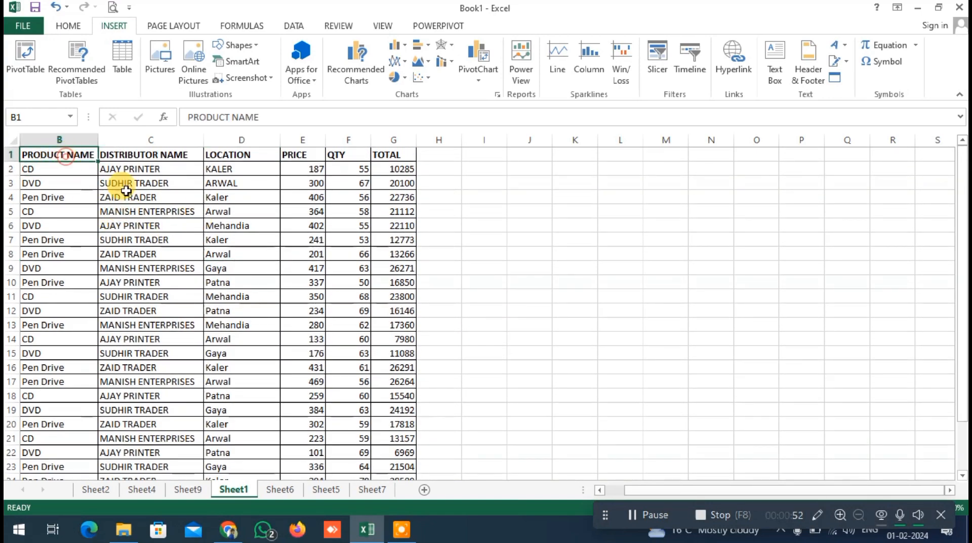
{"action": "left_click", "coordinate": [261, 286]}
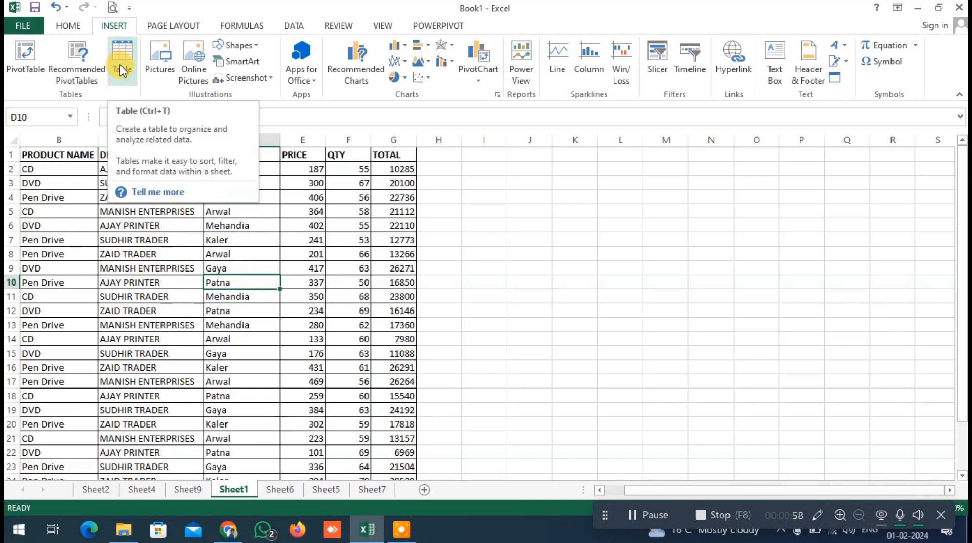
{"action": "left_click", "coordinate": [134, 239]}
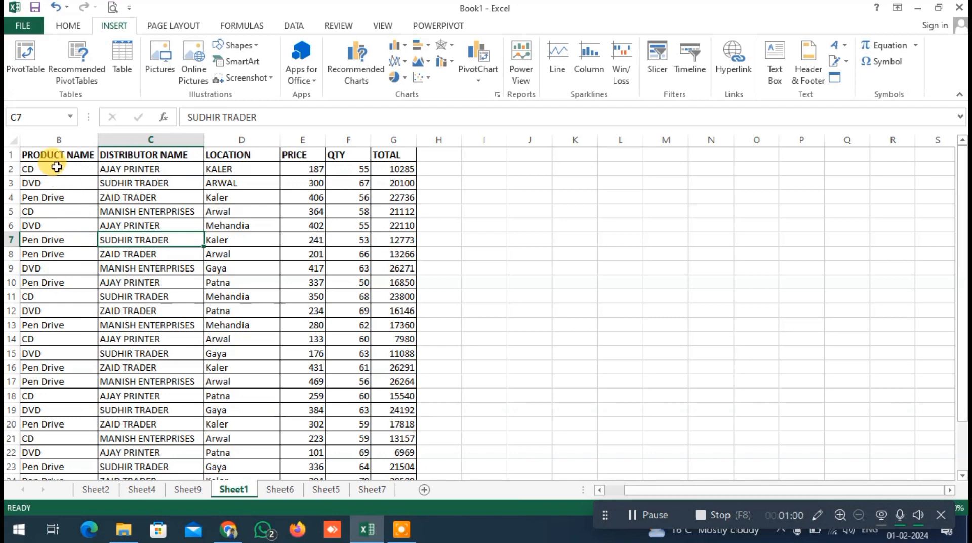
Try converting the range A1:G27 to a table with "My table has headers" turned off, and undo it
{"action": "left_click", "coordinate": [81, 254]}
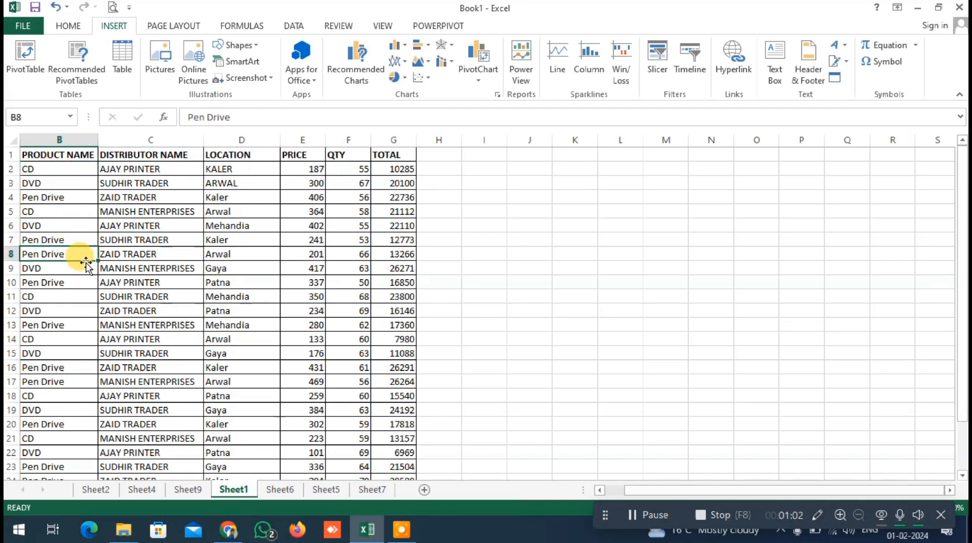
{"action": "key", "text": "ctrl+a"}
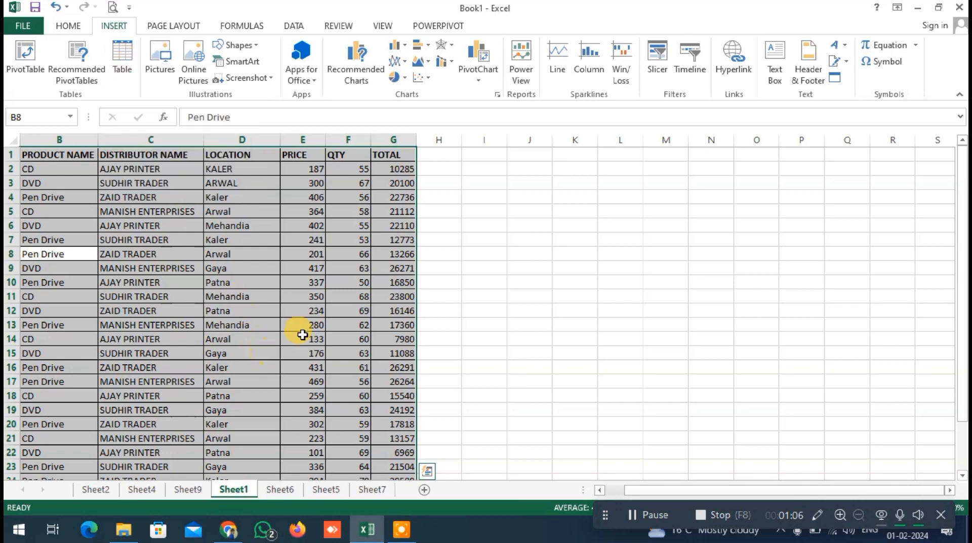
{"action": "left_click", "coordinate": [124, 64]}
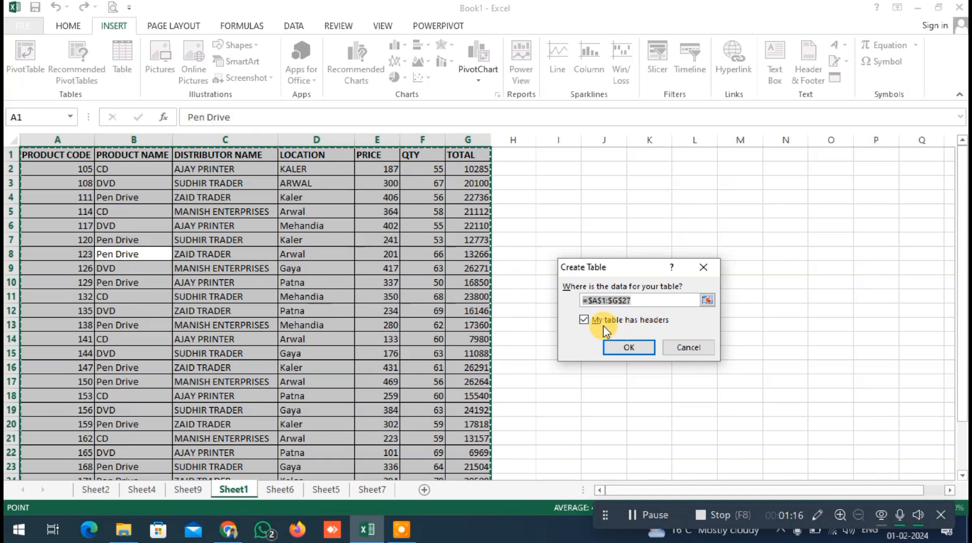
{"action": "left_click", "coordinate": [584, 320]}
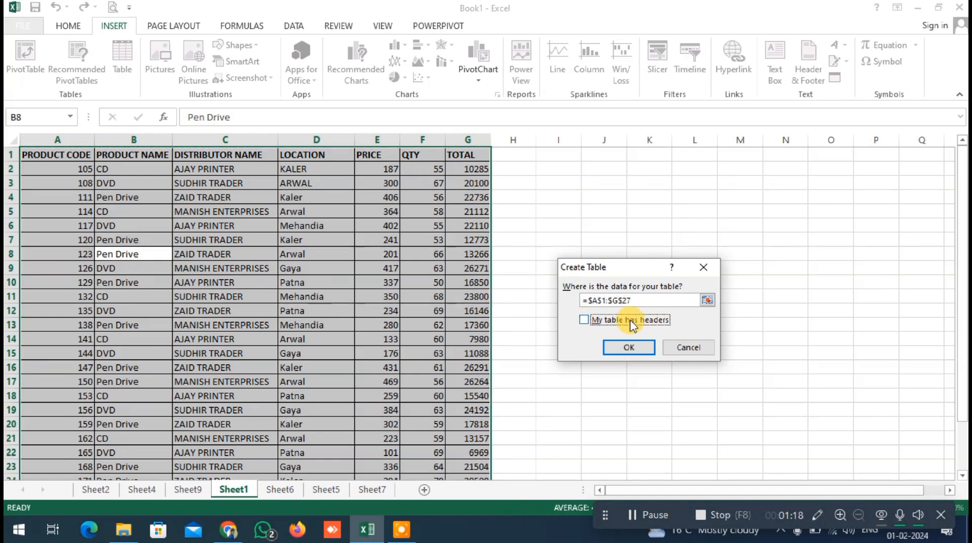
{"action": "left_click", "coordinate": [618, 347]}
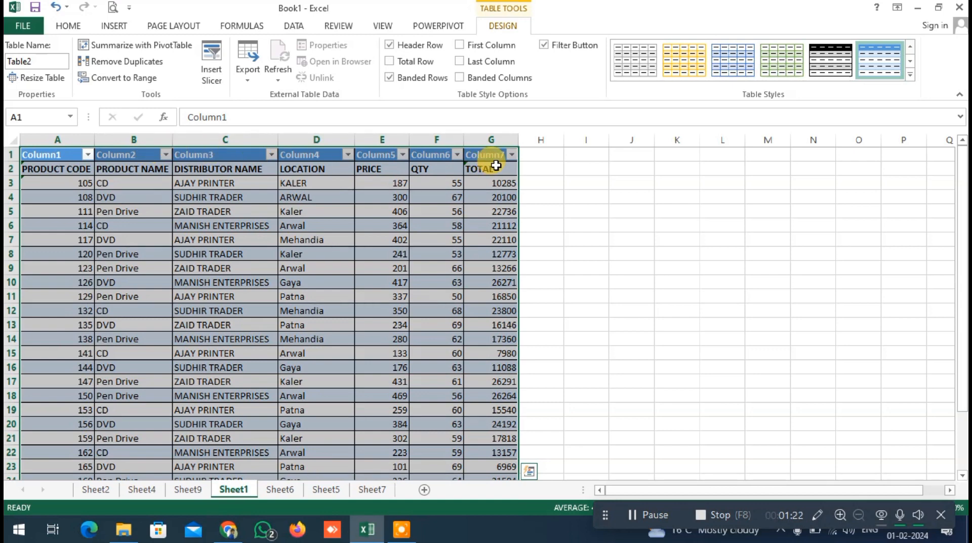
{"action": "key", "text": "ctrl+z"}
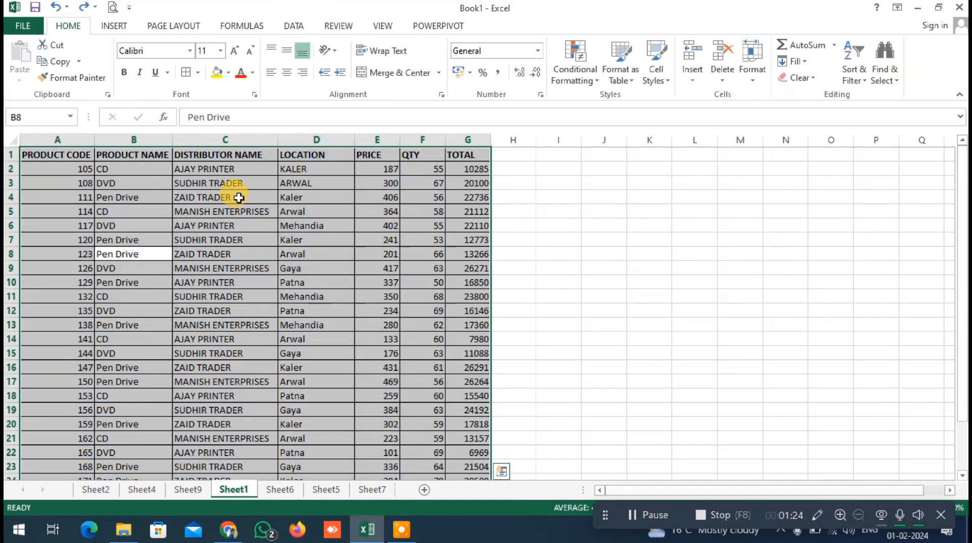
Try creating a table with headers from only the heading row A1:G1, and undo it
{"action": "left_click", "coordinate": [92, 157]}
{"action": "left_click", "coordinate": [152, 155]}
{"action": "left_click", "coordinate": [233, 155]}
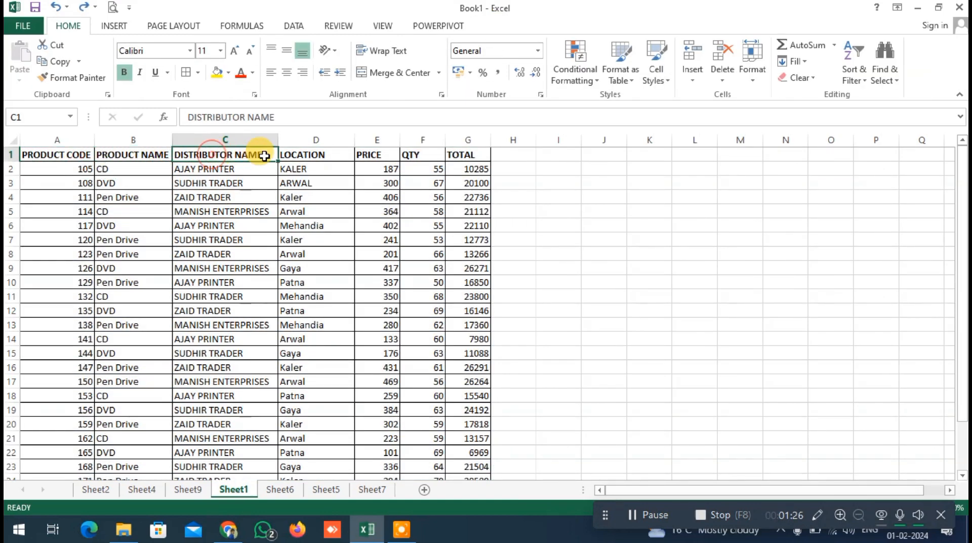
{"action": "left_click", "coordinate": [309, 153]}
{"action": "left_click_drag", "start_coordinate": [76, 154], "coordinate": [469, 153]}
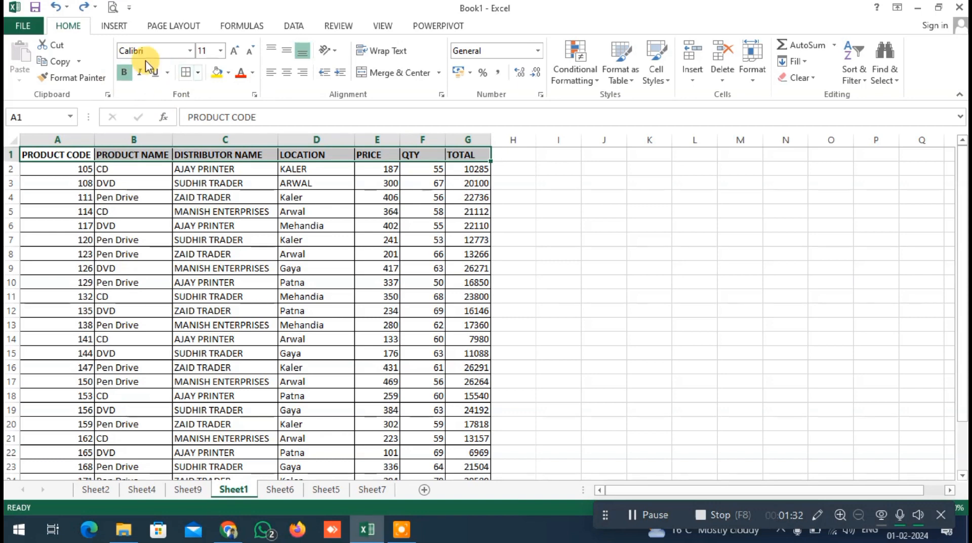
{"action": "left_click", "coordinate": [115, 26]}
{"action": "left_click", "coordinate": [123, 58]}
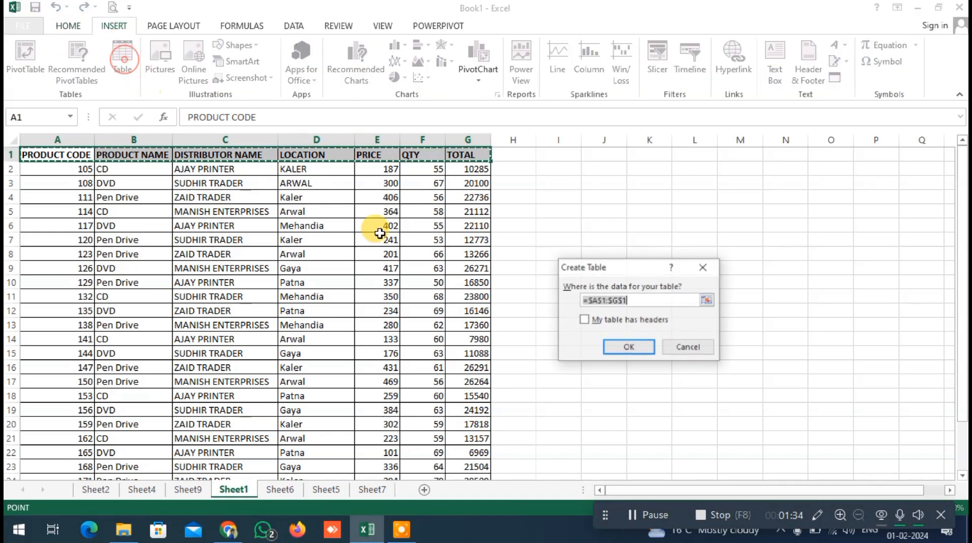
{"action": "left_click", "coordinate": [606, 322]}
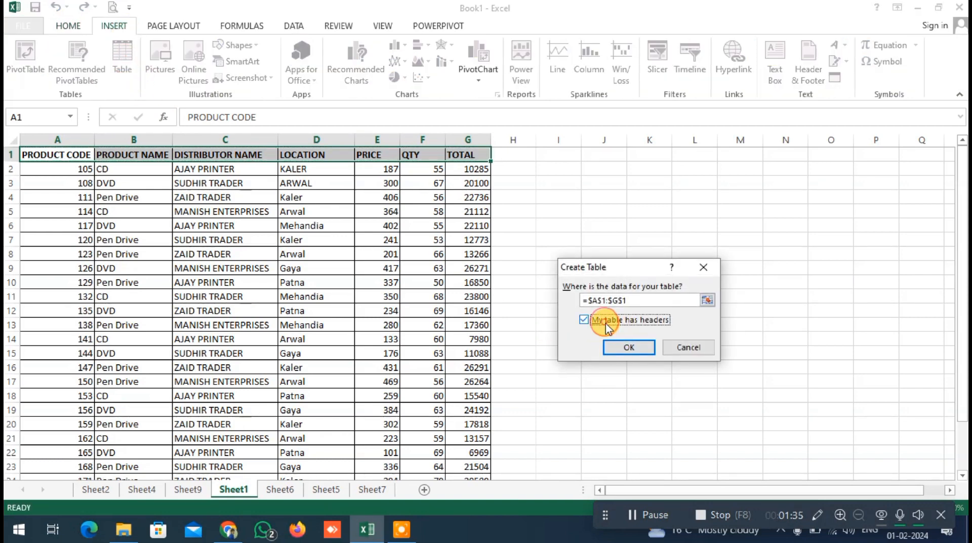
{"action": "left_click", "coordinate": [622, 349]}
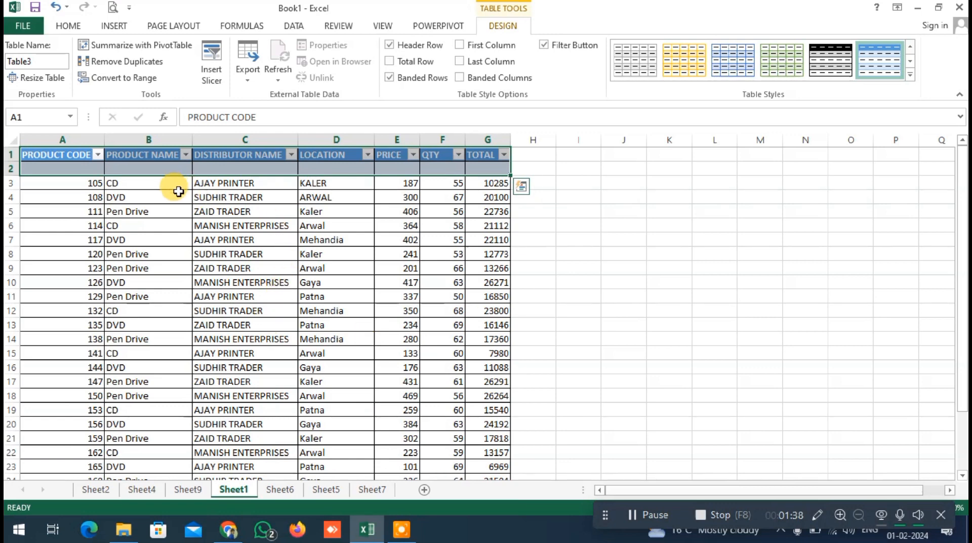
{"action": "key", "text": "ctrl+z"}
Convert the whole data range A1:G27 on Sheet1 to a table that uses its first row as headers
{"action": "left_click", "coordinate": [132, 183]}
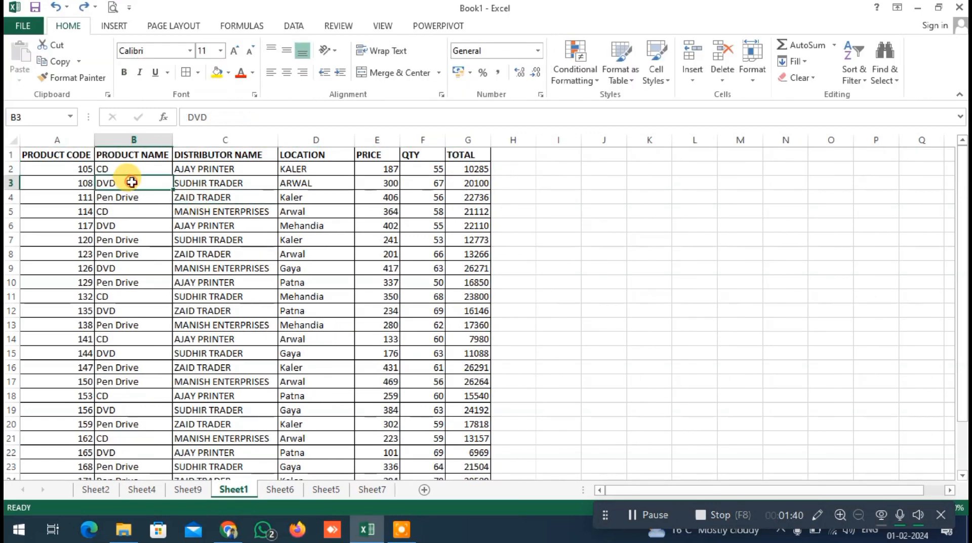
{"action": "key", "text": "ctrl+a"}
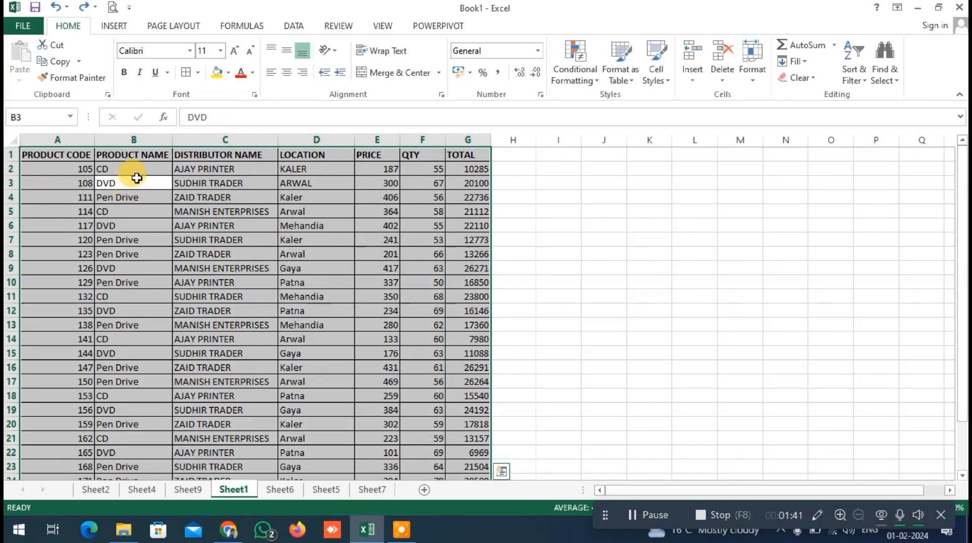
{"action": "left_click", "coordinate": [113, 26]}
{"action": "left_click", "coordinate": [120, 73]}
{"action": "left_click", "coordinate": [625, 348]}
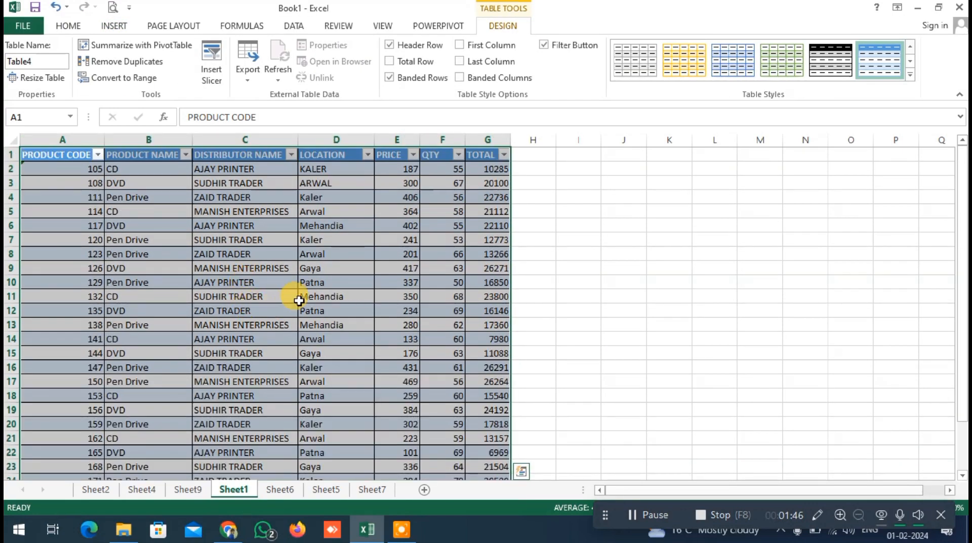
{"action": "left_click", "coordinate": [314, 282]}
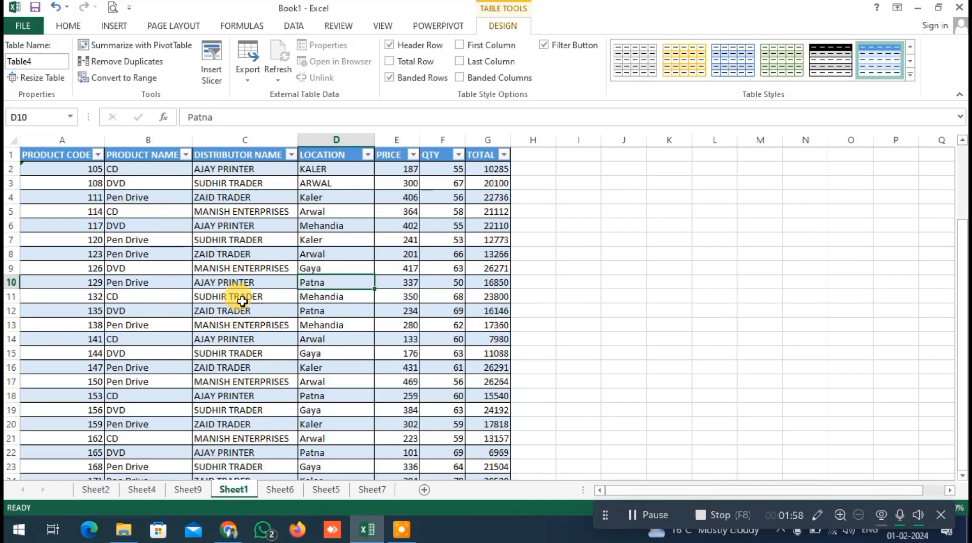
{"action": "left_click", "coordinate": [225, 269]}
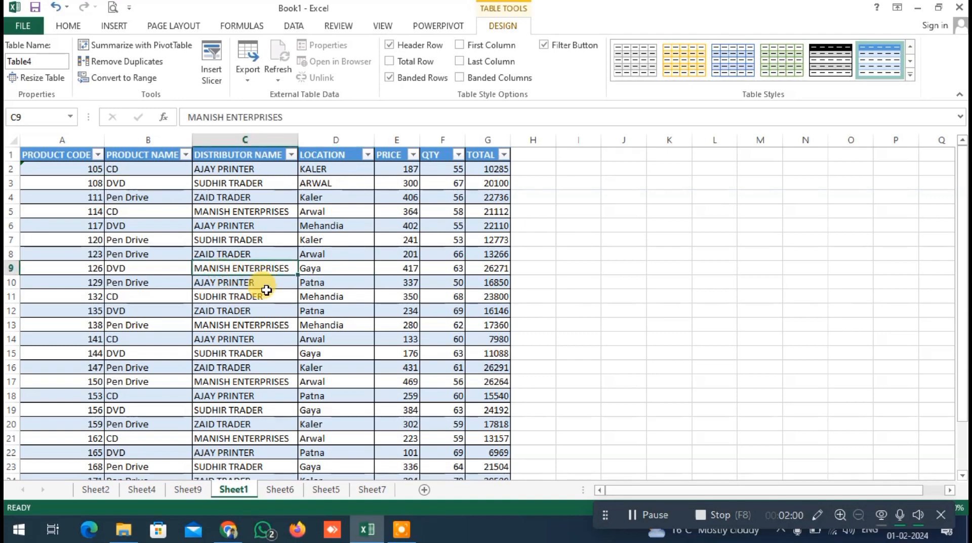
{"action": "left_click", "coordinate": [334, 267]}
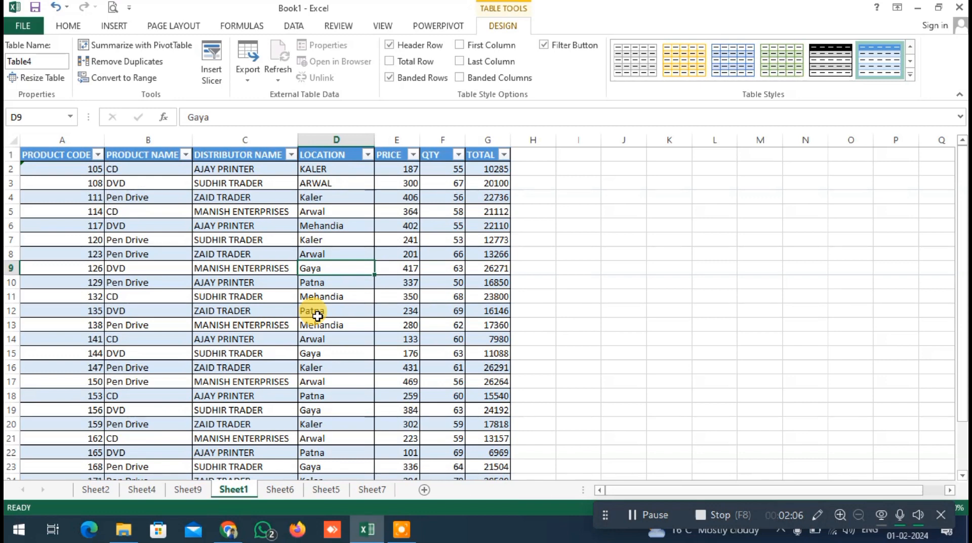
{"action": "left_click", "coordinate": [217, 254]}
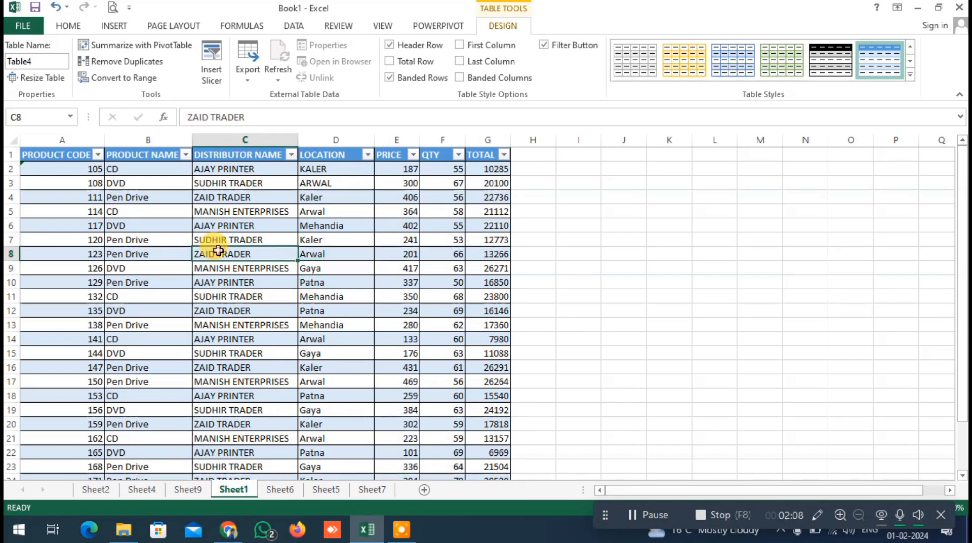
{"action": "left_click", "coordinate": [161, 226]}
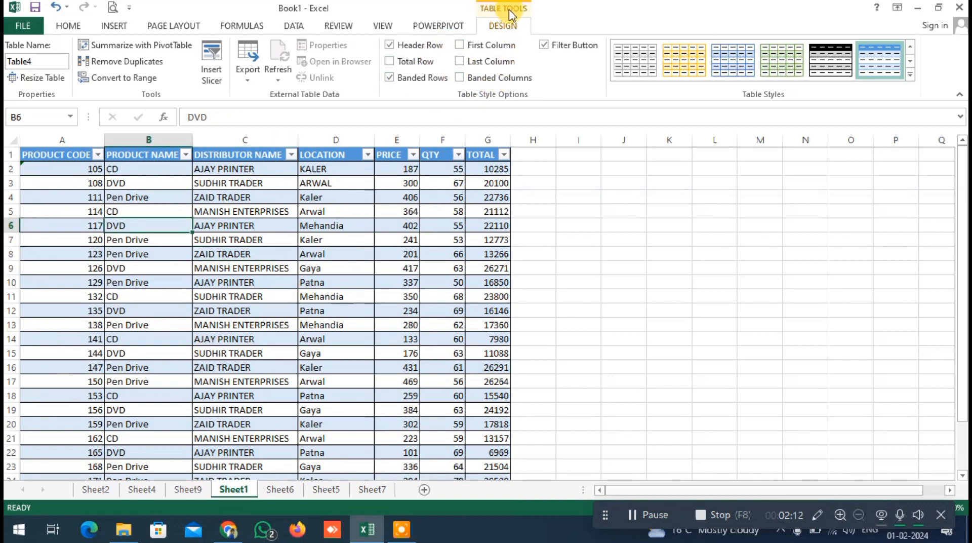
{"action": "left_click", "coordinate": [313, 237]}
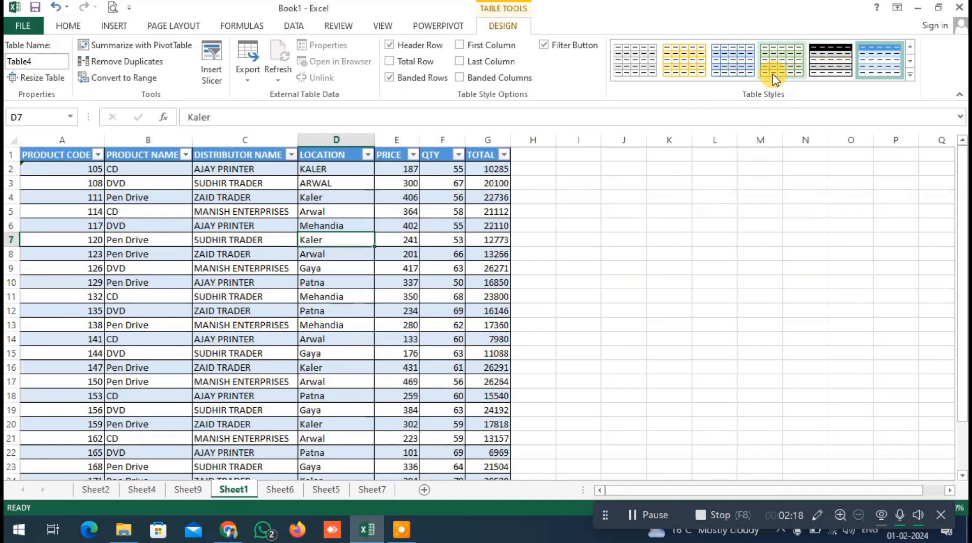
Apply the light black-and-grey banded table style to the product table and check its rows
{"action": "left_click", "coordinate": [634, 59]}
{"action": "scroll", "coordinate": [275, 330], "scroll_direction": "down", "scroll_amount": 1}
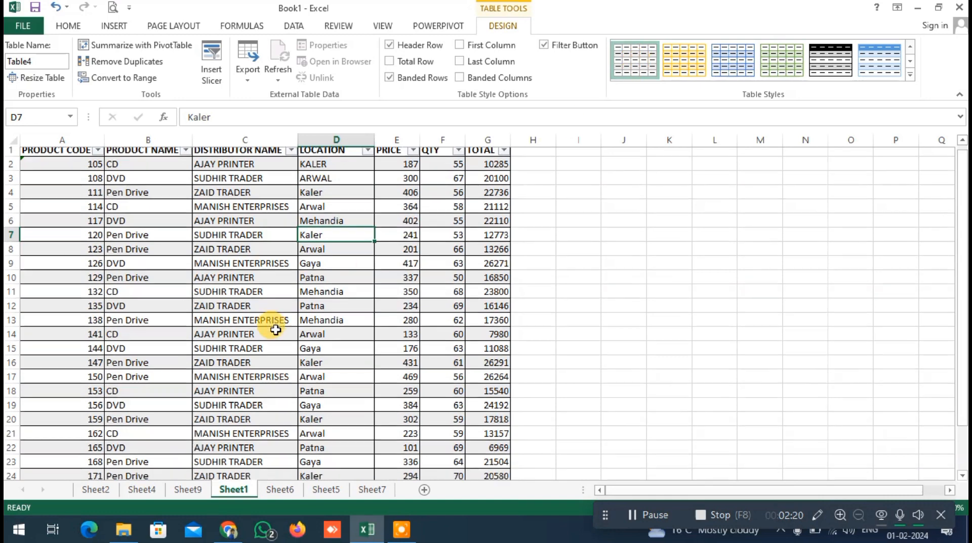
Try the yellow banded style on the product table and replace it with the style that has a black header row and grey bands
{"action": "scroll", "coordinate": [276, 330], "scroll_direction": "down", "scroll_amount": 2}
{"action": "left_click", "coordinate": [684, 60]}
{"action": "scroll", "coordinate": [326, 315], "scroll_direction": "up", "scroll_amount": 2}
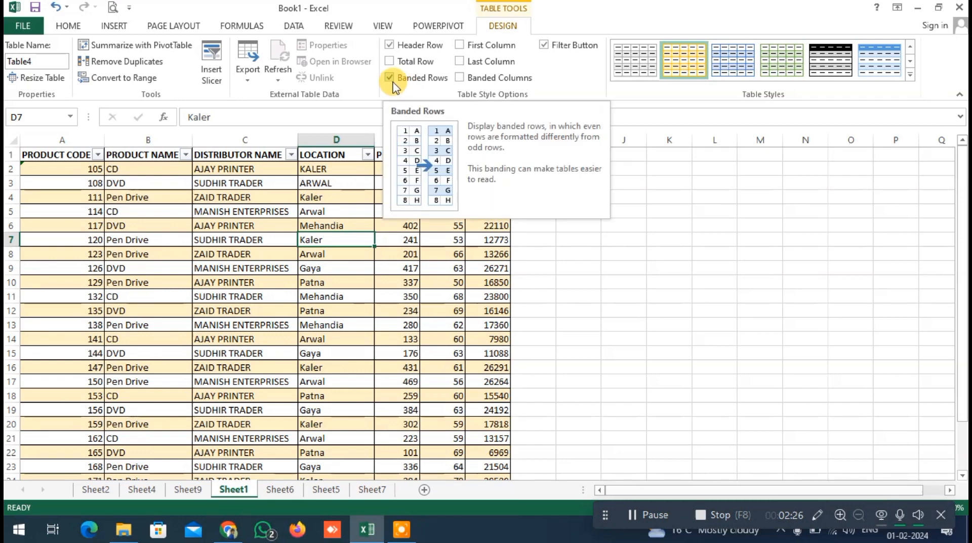
{"action": "left_click", "coordinate": [830, 60]}
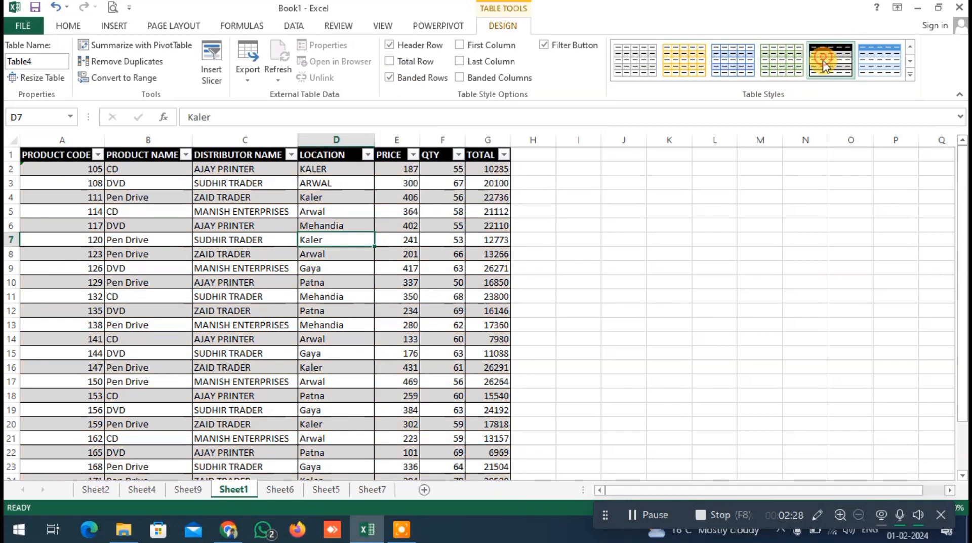
Turn the table's header row off and back on, and do the same with its banded rows
{"action": "left_click", "coordinate": [392, 46]}
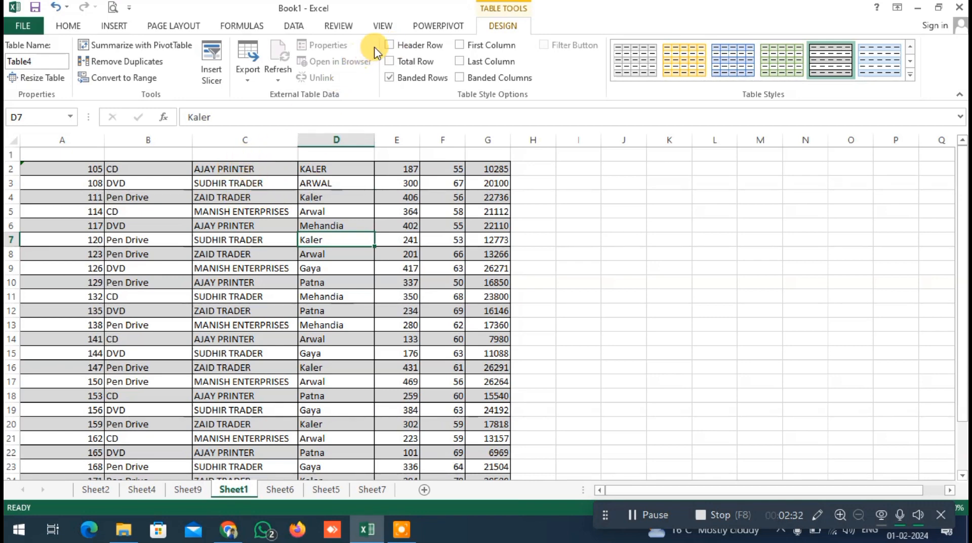
{"action": "left_click", "coordinate": [390, 46]}
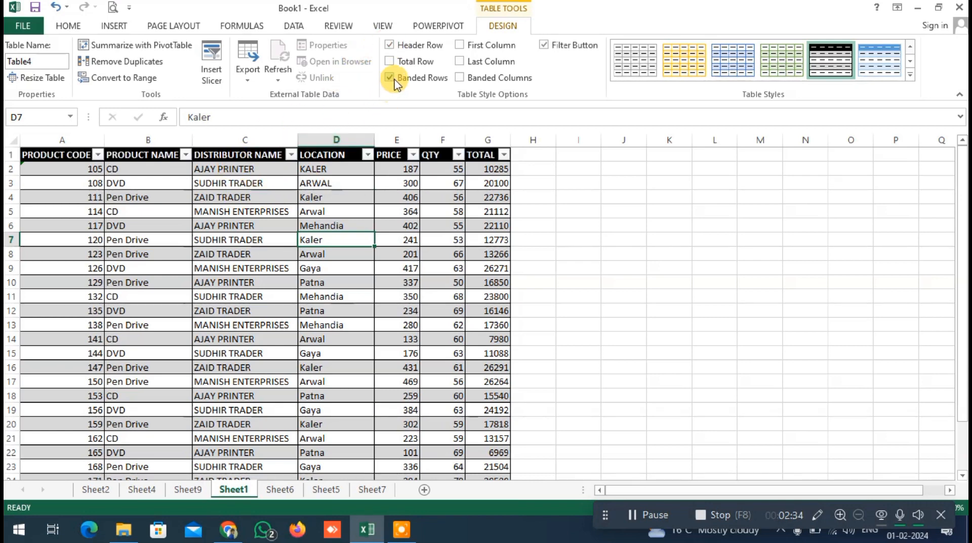
{"action": "scroll", "coordinate": [379, 192], "scroll_direction": "down", "scroll_amount": 3}
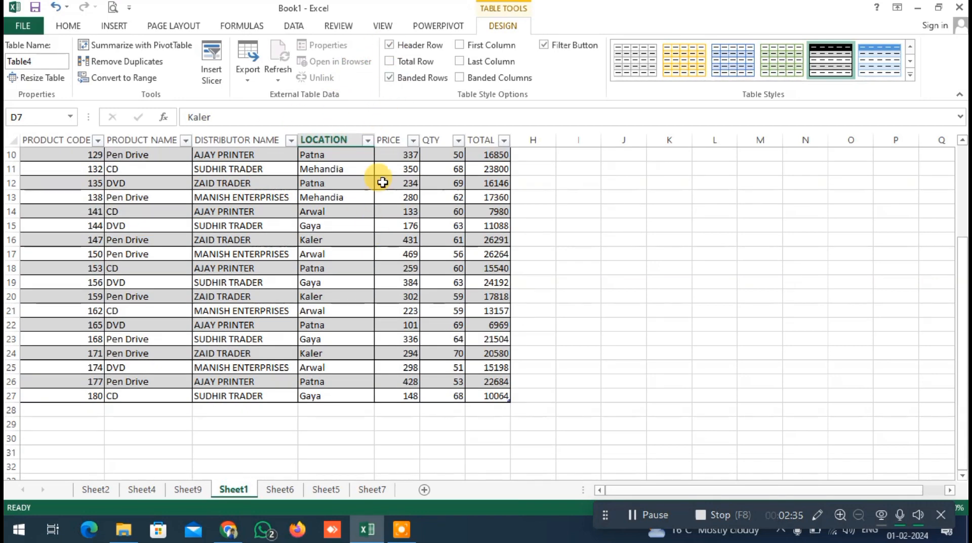
{"action": "left_click", "coordinate": [392, 77]}
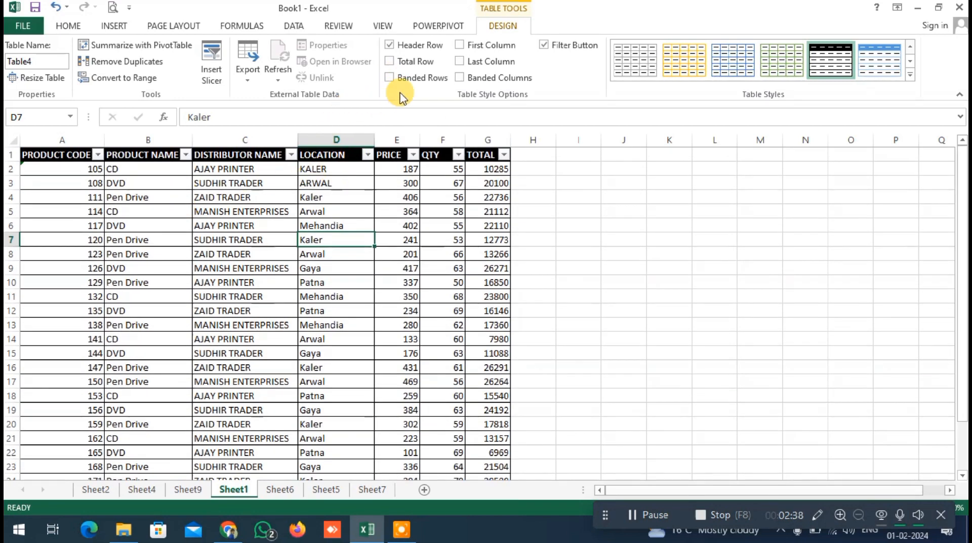
{"action": "left_click", "coordinate": [389, 78]}
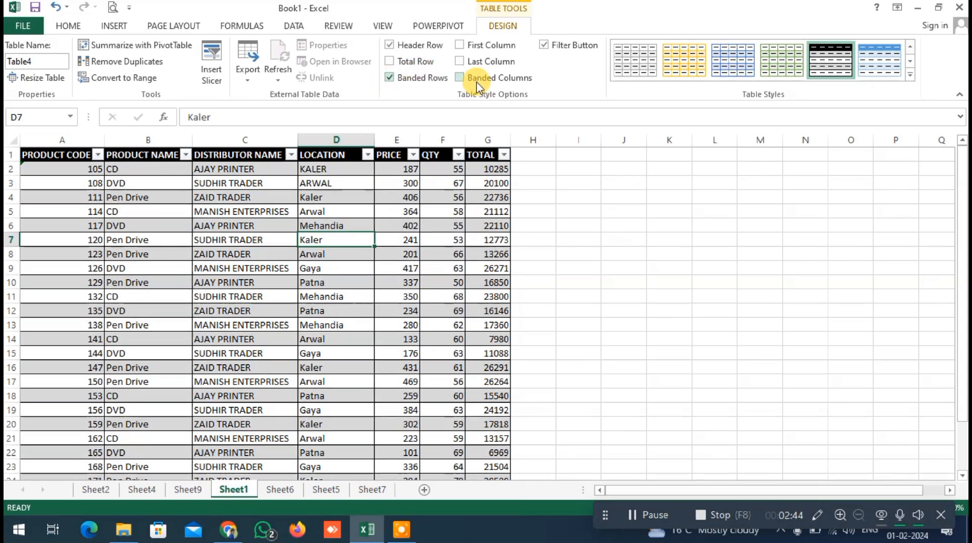
Enable banded columns and first-column emphasis for the table, keeping the banded rows on
{"action": "left_click", "coordinate": [460, 79]}
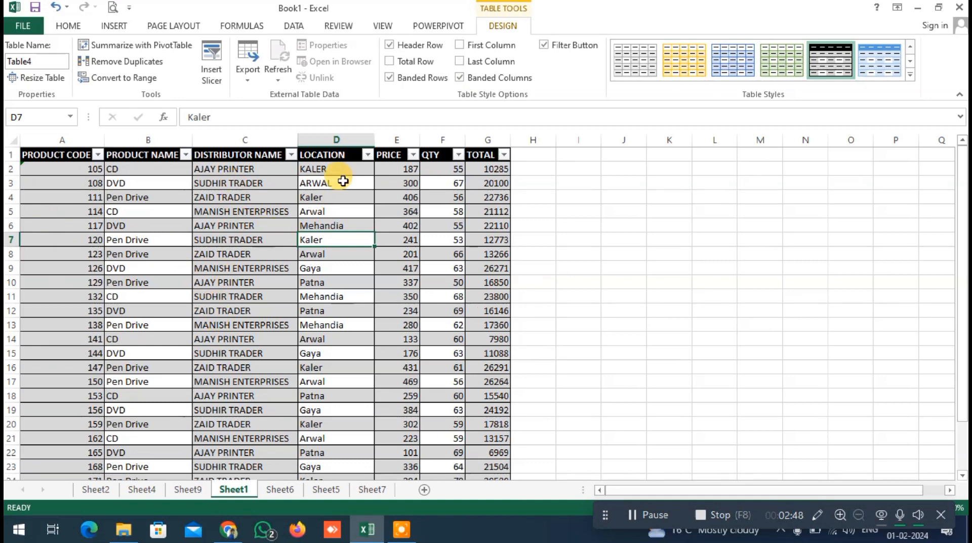
{"action": "left_click", "coordinate": [391, 80]}
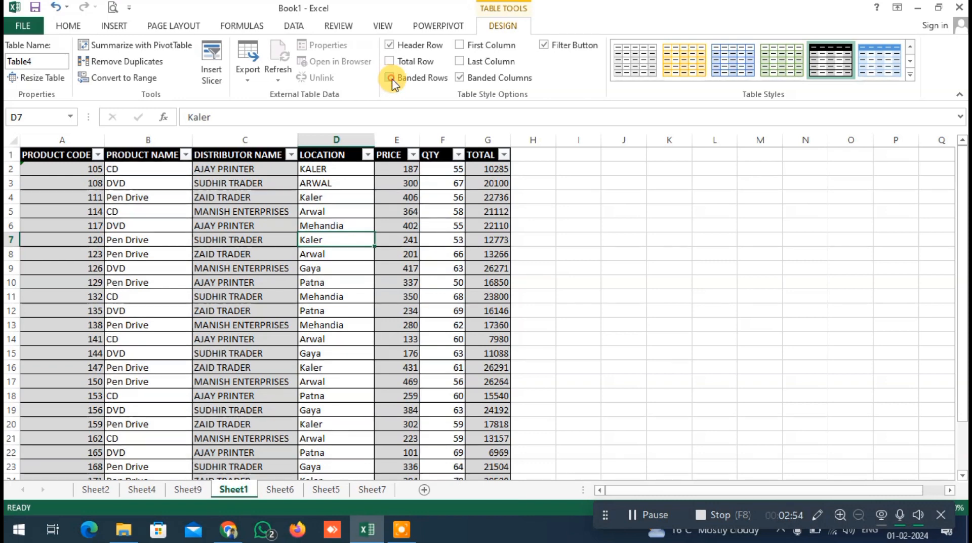
{"action": "left_click", "coordinate": [391, 79]}
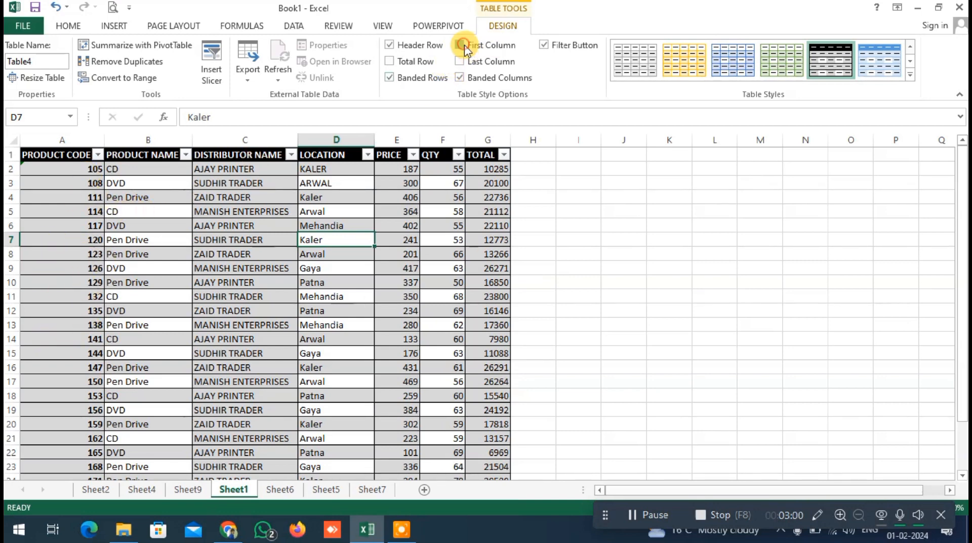
{"action": "scroll", "coordinate": [76, 284], "scroll_direction": "down", "scroll_amount": 3}
{"action": "scroll", "coordinate": [81, 284], "scroll_direction": "up", "scroll_amount": 3}
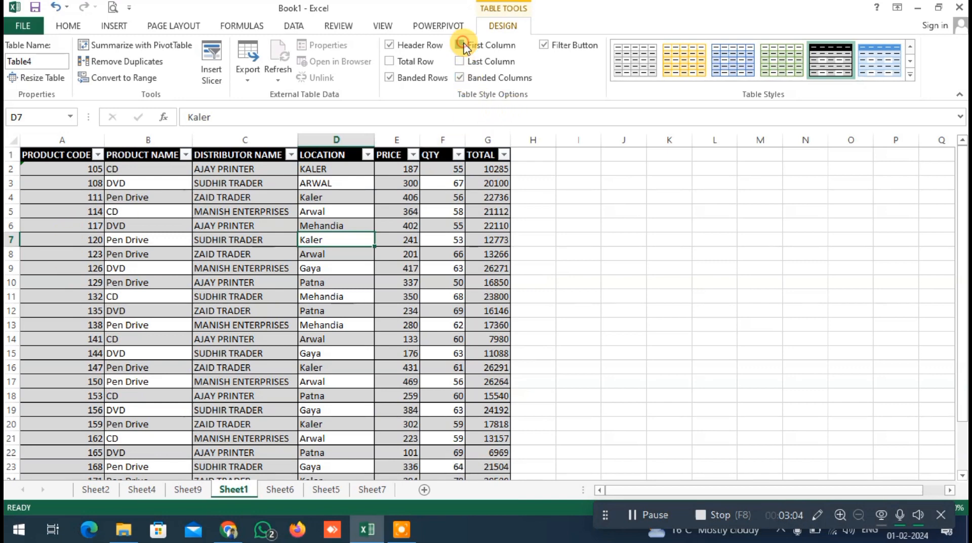
Hide the filter buttons in the table's header row and show them again
{"action": "left_click", "coordinate": [545, 45]}
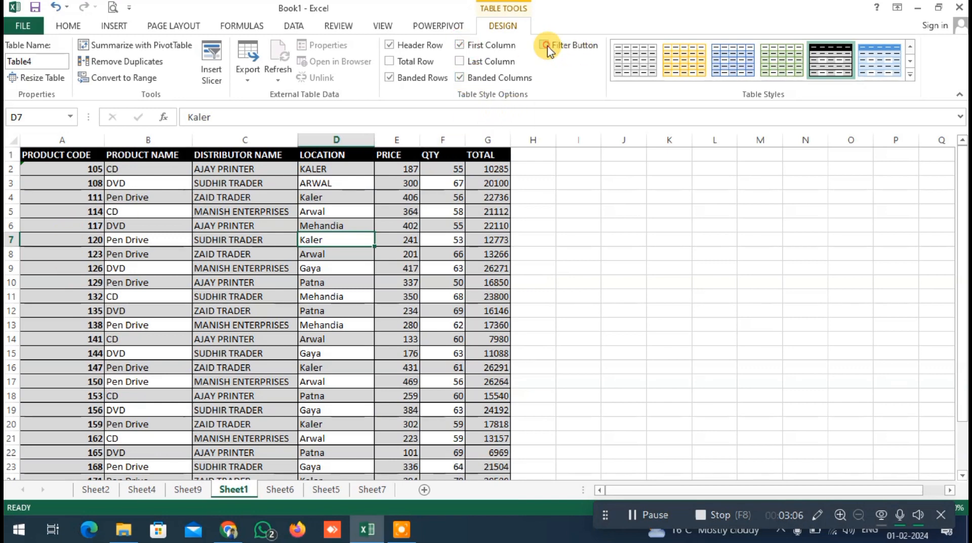
{"action": "left_click", "coordinate": [545, 45]}
{"action": "left_click", "coordinate": [545, 45]}
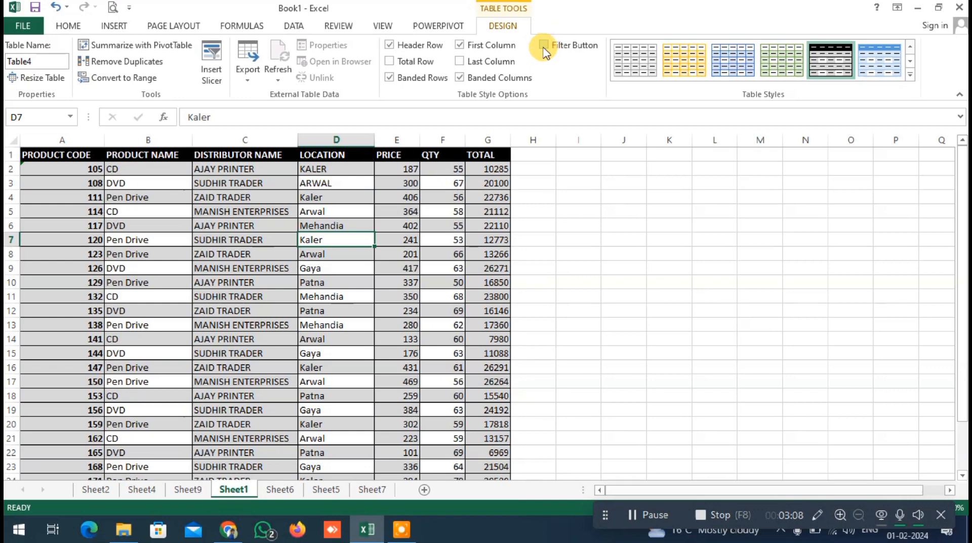
{"action": "left_click", "coordinate": [545, 45]}
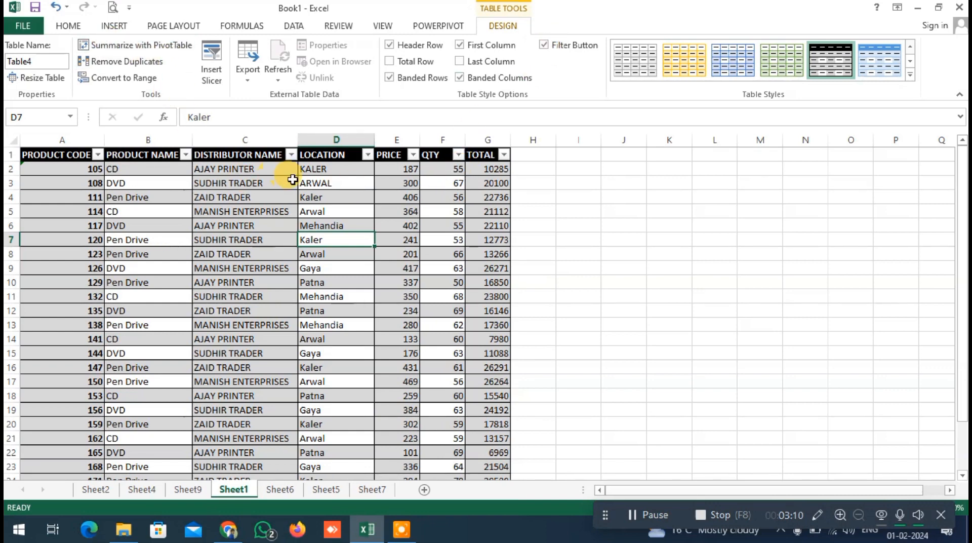
Open the DISTRIBUTOR NAME filter, deselect and reselect all distributors, and cancel without filtering
{"action": "left_click", "coordinate": [291, 155]}
{"action": "left_click", "coordinate": [167, 293]}
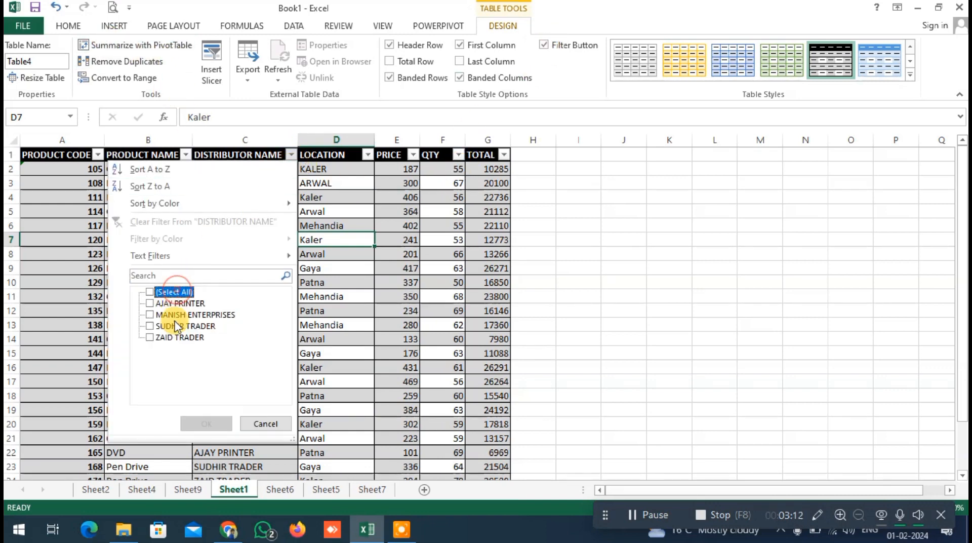
{"action": "left_click", "coordinate": [168, 294]}
{"action": "left_click", "coordinate": [263, 423]}
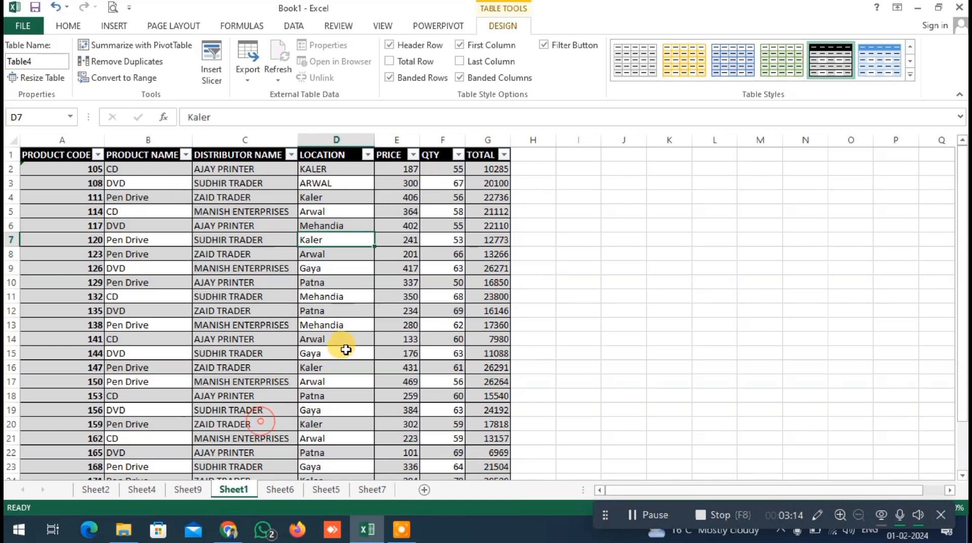
Turn off the filter buttons in the product table's header row
{"action": "left_click", "coordinate": [544, 47]}
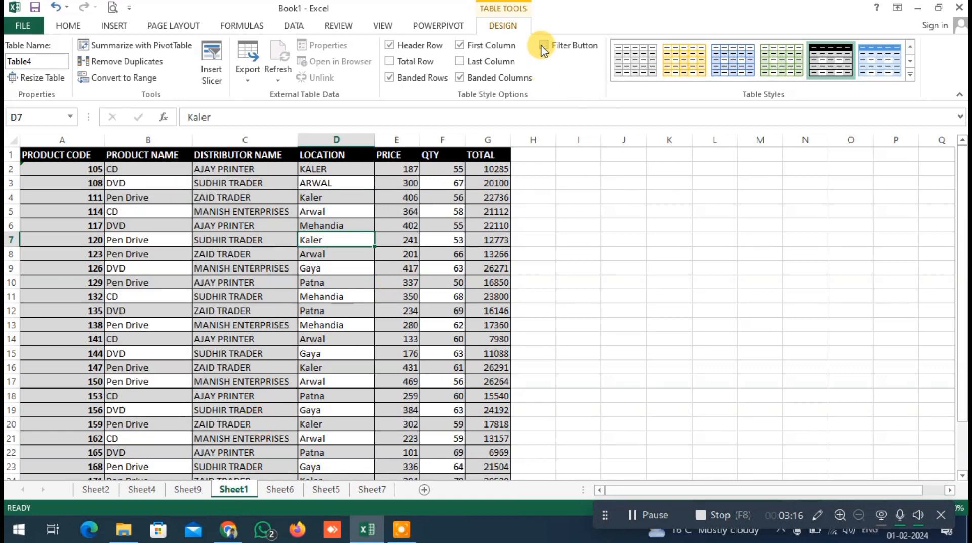
{"action": "left_click", "coordinate": [544, 46]}
{"action": "left_click", "coordinate": [545, 47]}
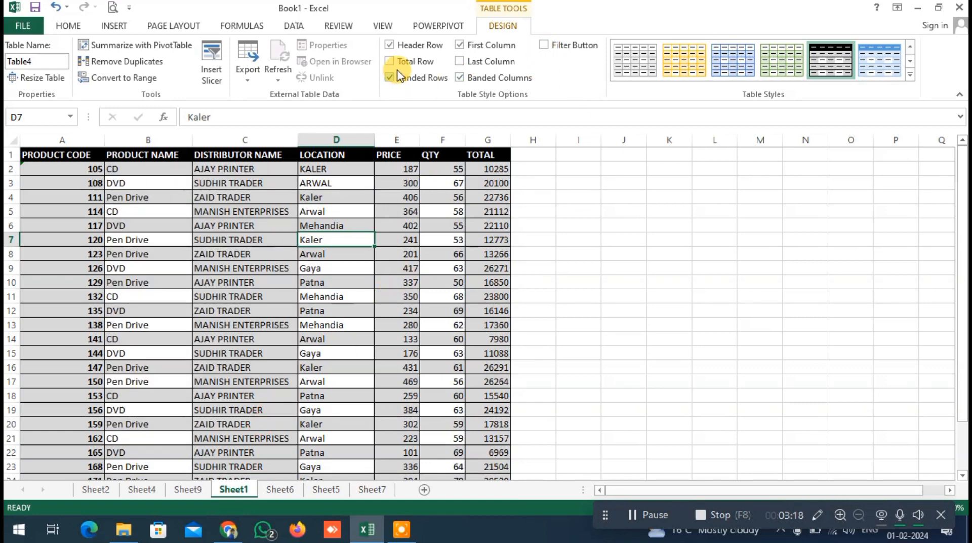
Add a total row in row 28, directly below the product table's last record
{"action": "scroll", "coordinate": [358, 369], "scroll_direction": "down", "scroll_amount": 4}
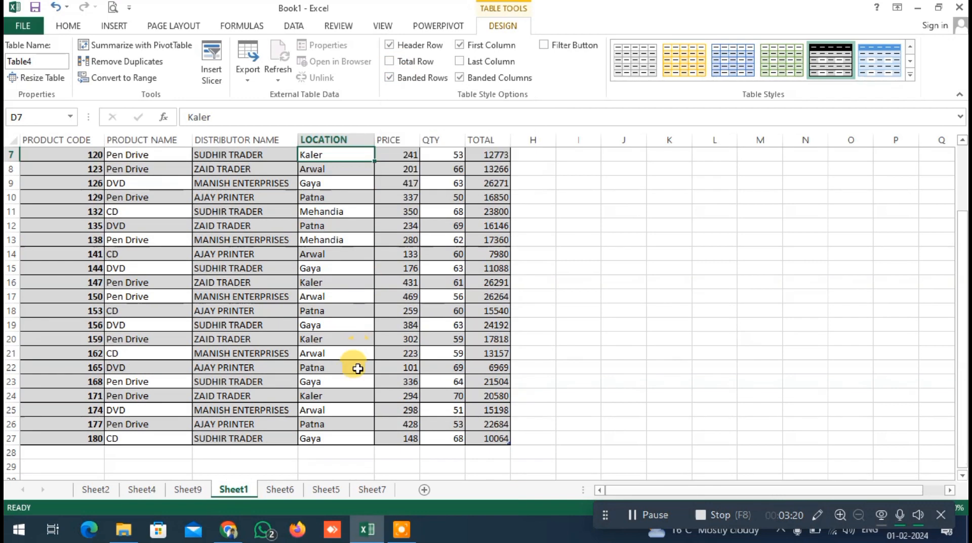
{"action": "left_click", "coordinate": [97, 378]}
{"action": "left_click", "coordinate": [482, 371]}
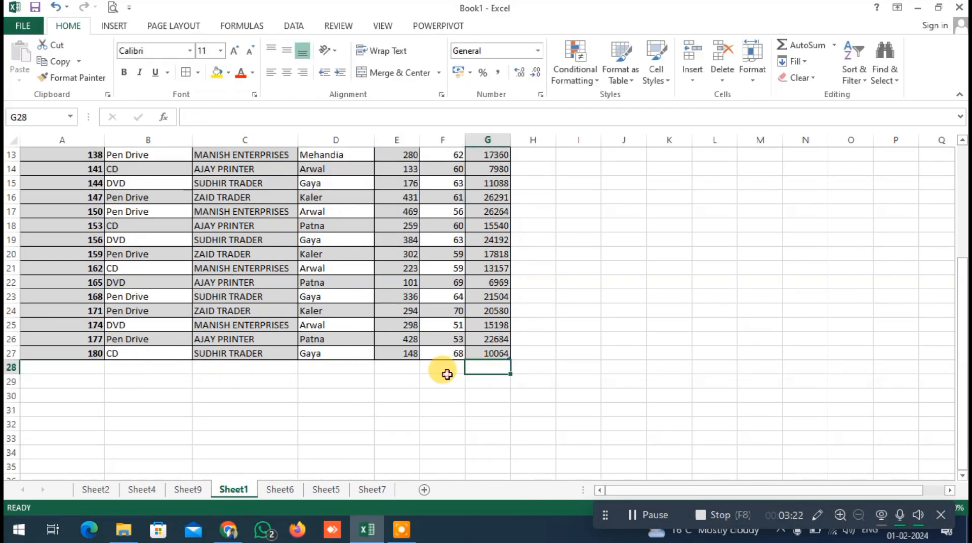
{"action": "left_click", "coordinate": [444, 372]}
{"action": "left_click", "coordinate": [381, 371]}
{"action": "left_click", "coordinate": [432, 363]}
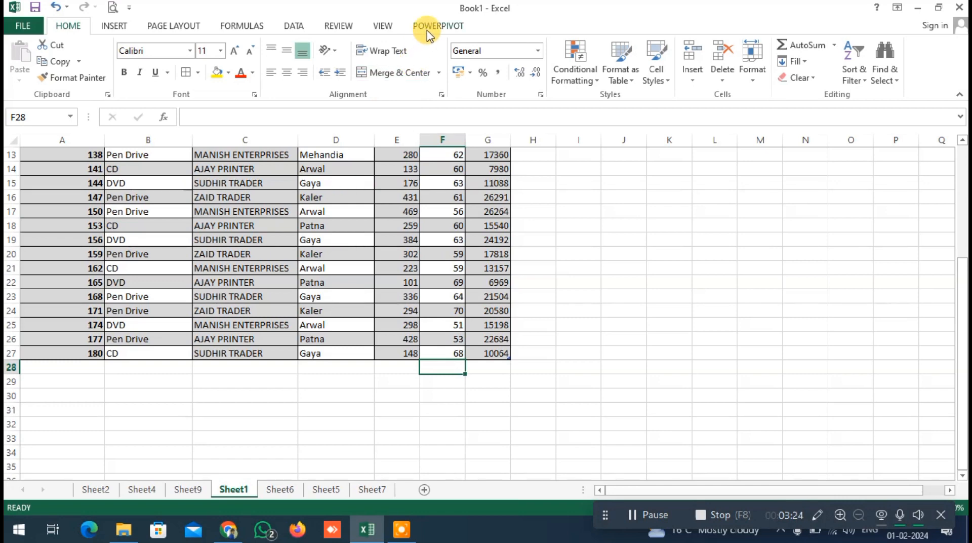
{"action": "left_click", "coordinate": [405, 225]}
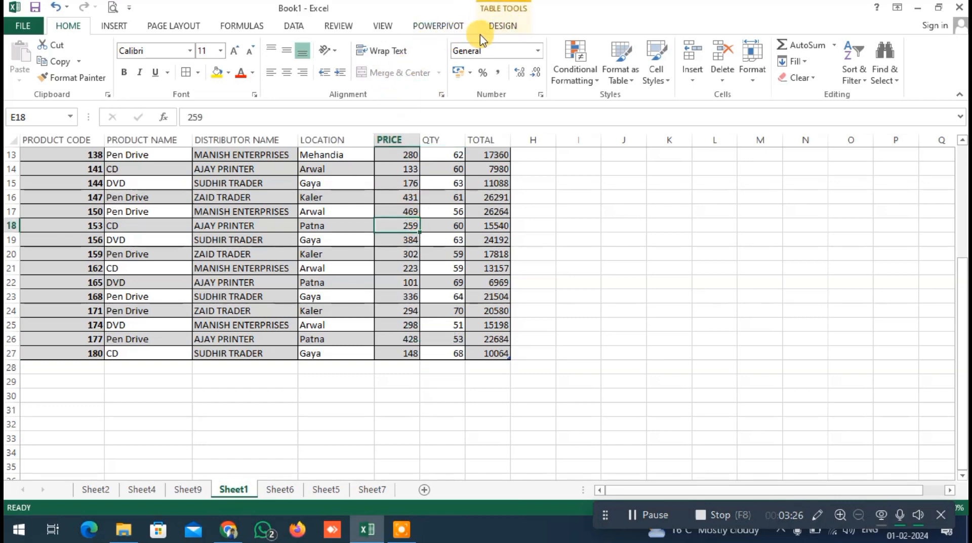
{"action": "left_click", "coordinate": [500, 25]}
{"action": "left_click", "coordinate": [411, 63]}
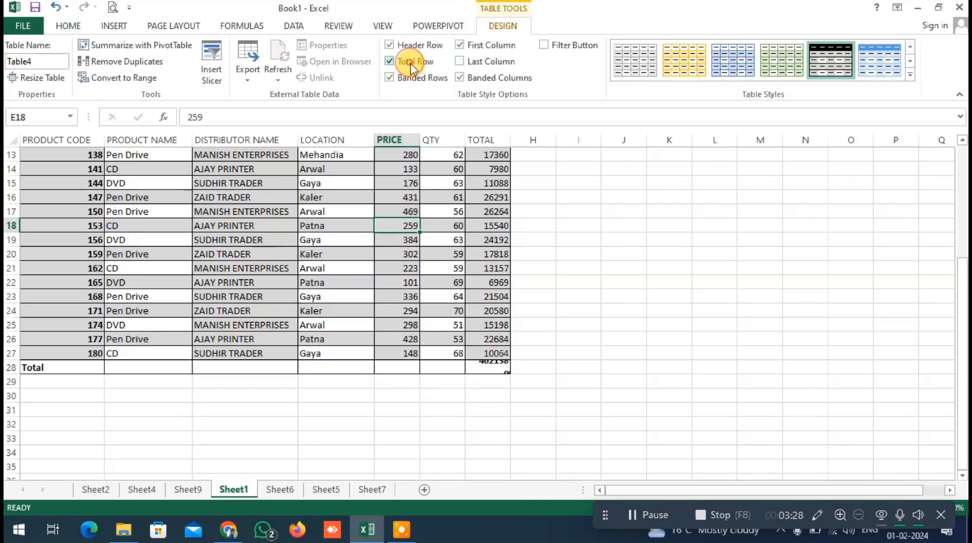
Inspect the formula in the TOTAL column's total cell G28 and the rows above it
{"action": "left_click", "coordinate": [493, 367]}
{"action": "scroll", "coordinate": [485, 376], "scroll_direction": "up", "scroll_amount": 4}
{"action": "scroll", "coordinate": [484, 373], "scroll_direction": "down", "scroll_amount": 1}
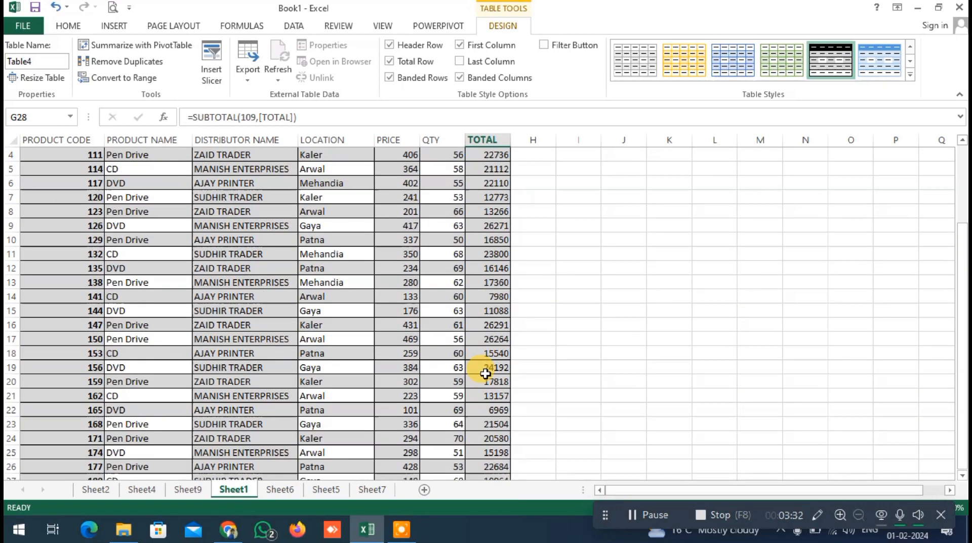
{"action": "scroll", "coordinate": [482, 367], "scroll_direction": "up", "scroll_amount": 1}
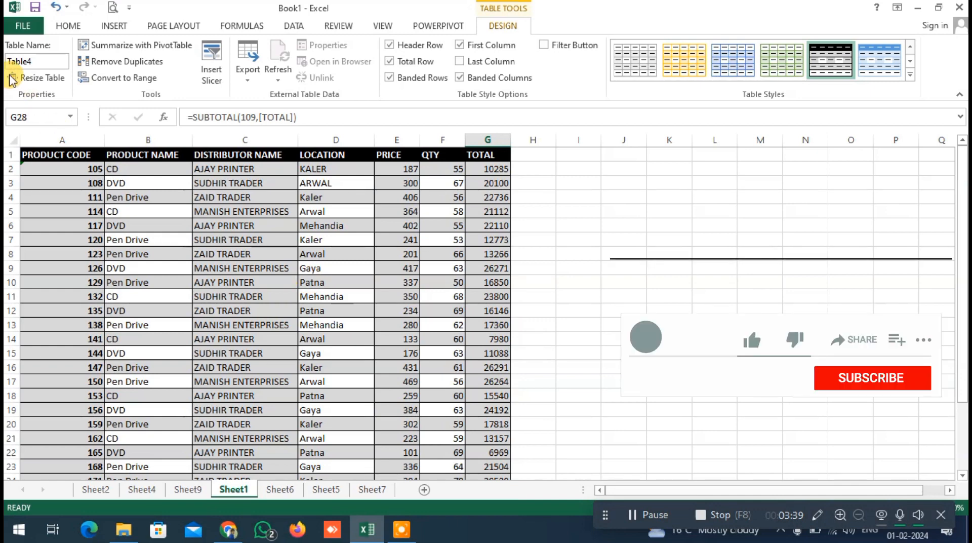
Name the table "data", and open the Resize Table settings and cancel them
{"action": "left_click", "coordinate": [44, 61]}
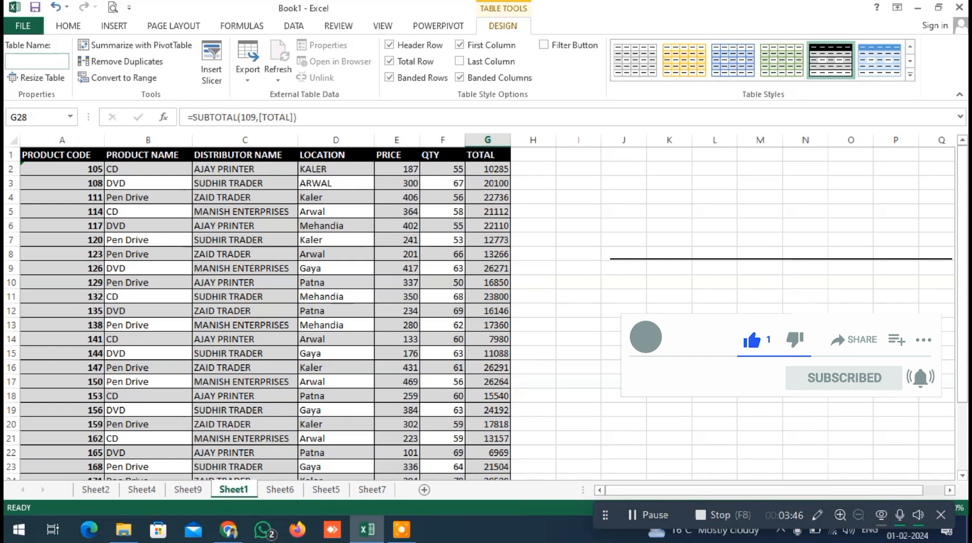
{"action": "type", "text": "s"}
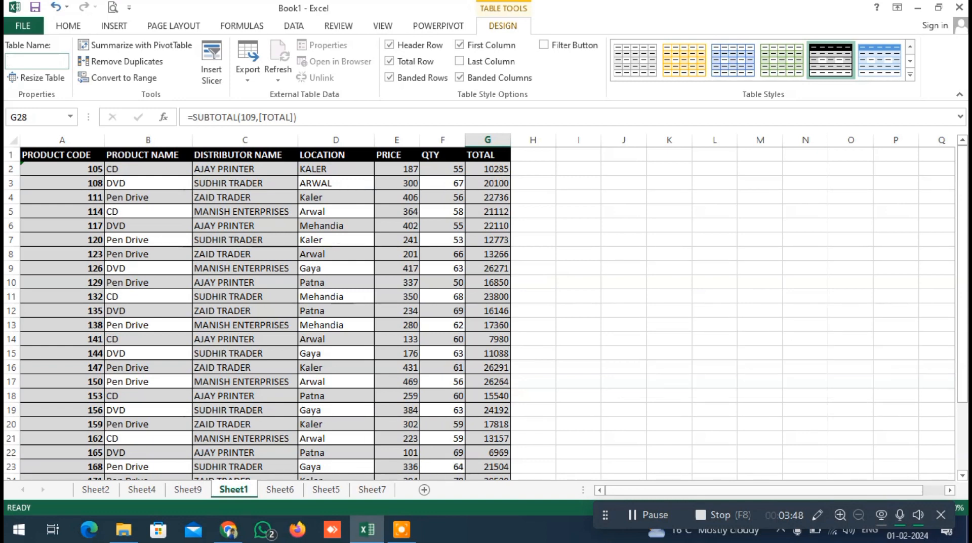
{"action": "type", "text": "data"}
{"action": "left_click", "coordinate": [142, 262]}
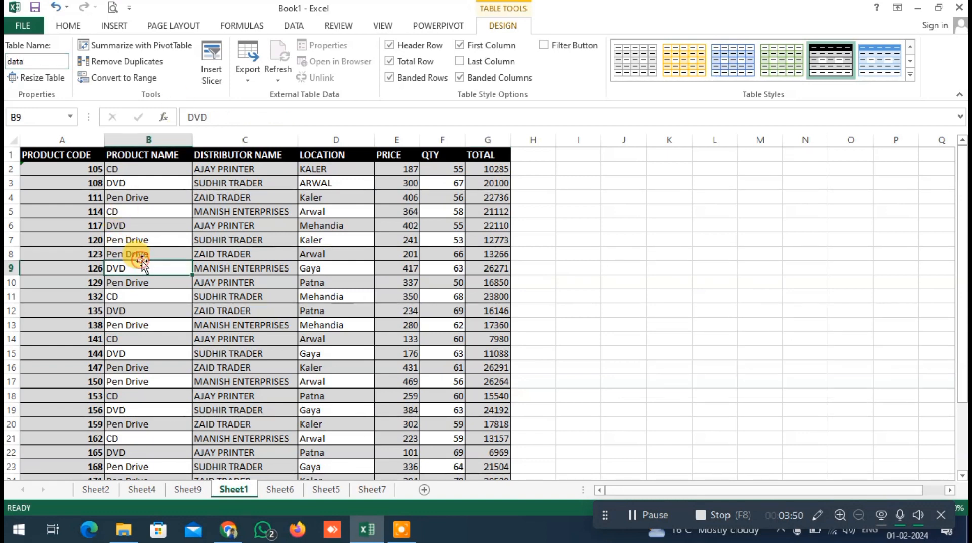
{"action": "left_click", "coordinate": [36, 77]}
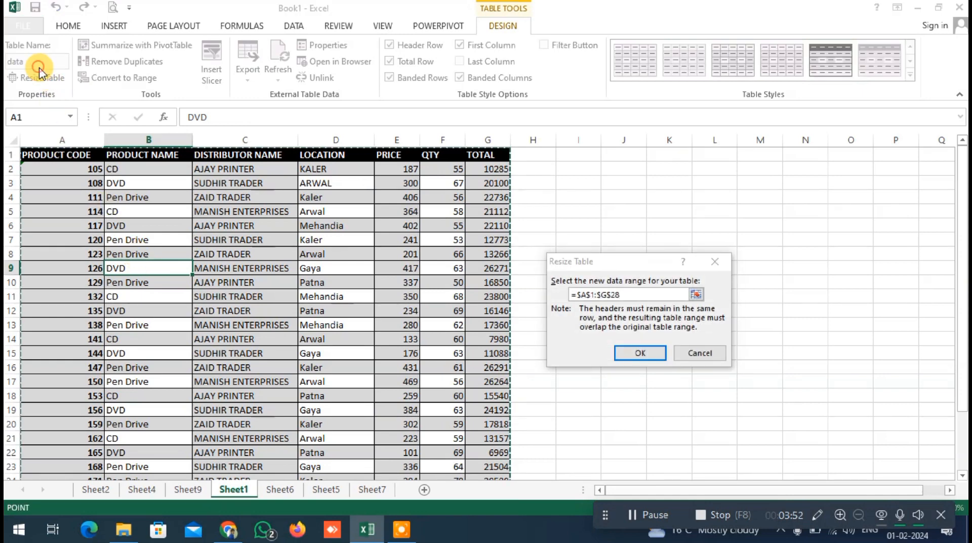
{"action": "left_click", "coordinate": [716, 353]}
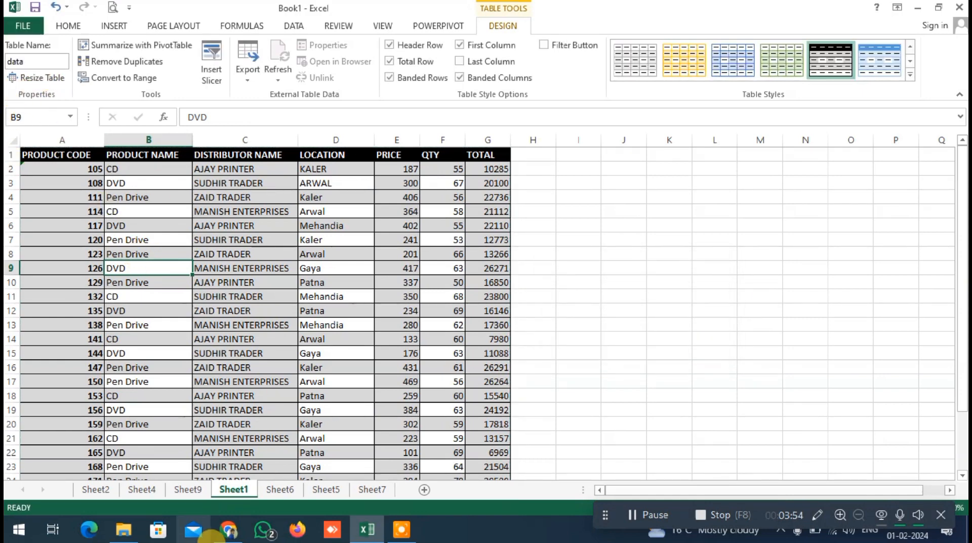
Rename the product table as "master"
{"action": "double_click", "coordinate": [40, 61]}
{"action": "type", "text": "master"}
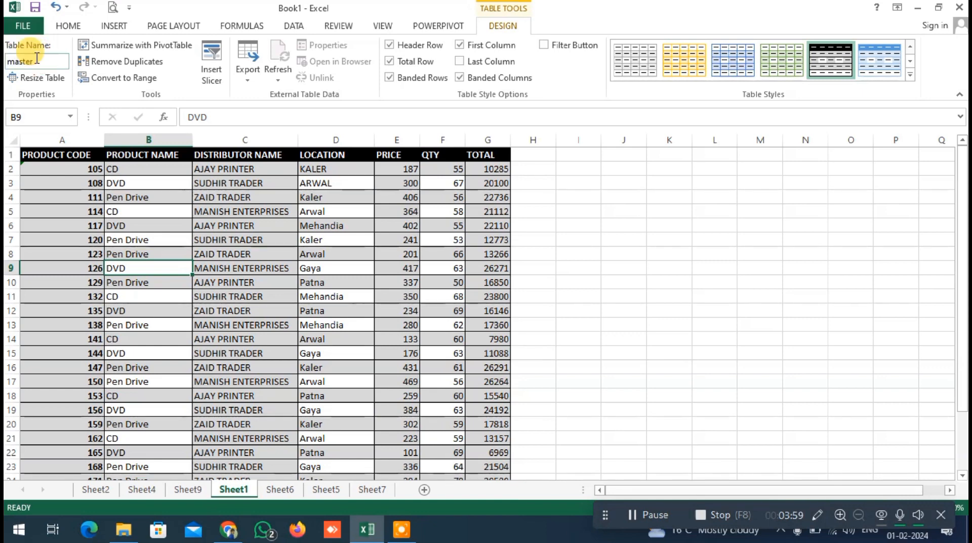
{"action": "left_click", "coordinate": [187, 240]}
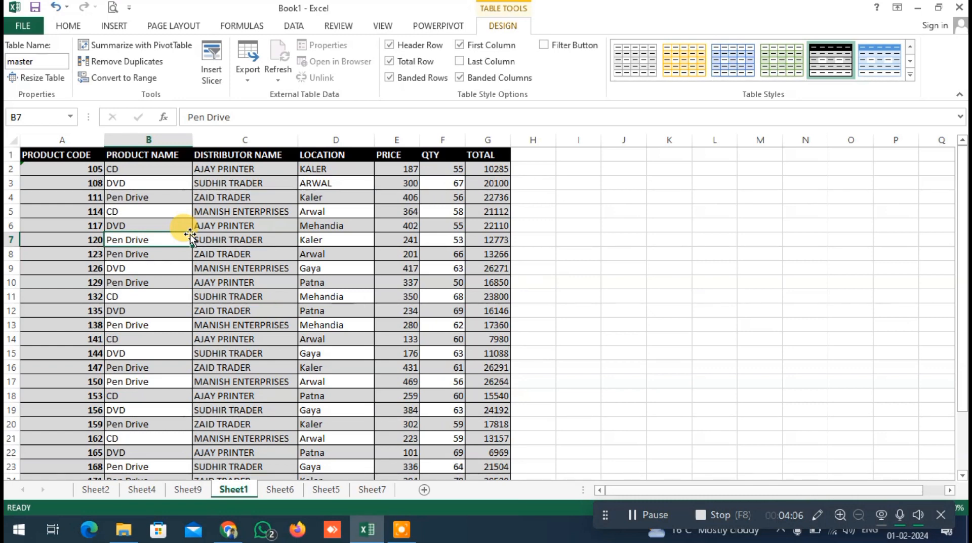
Look over the product table from its header row down to the total row
{"action": "left_click", "coordinate": [113, 26]}
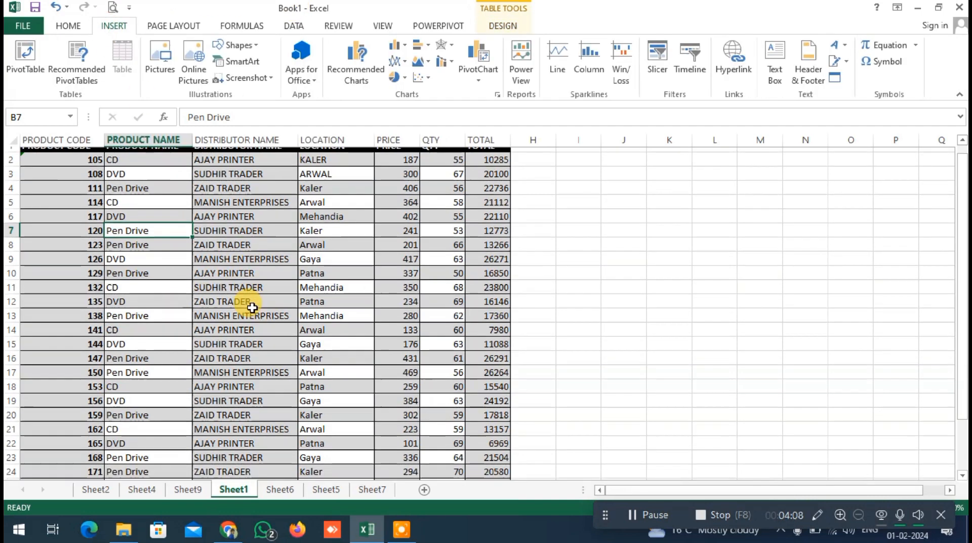
{"action": "left_click", "coordinate": [261, 311]}
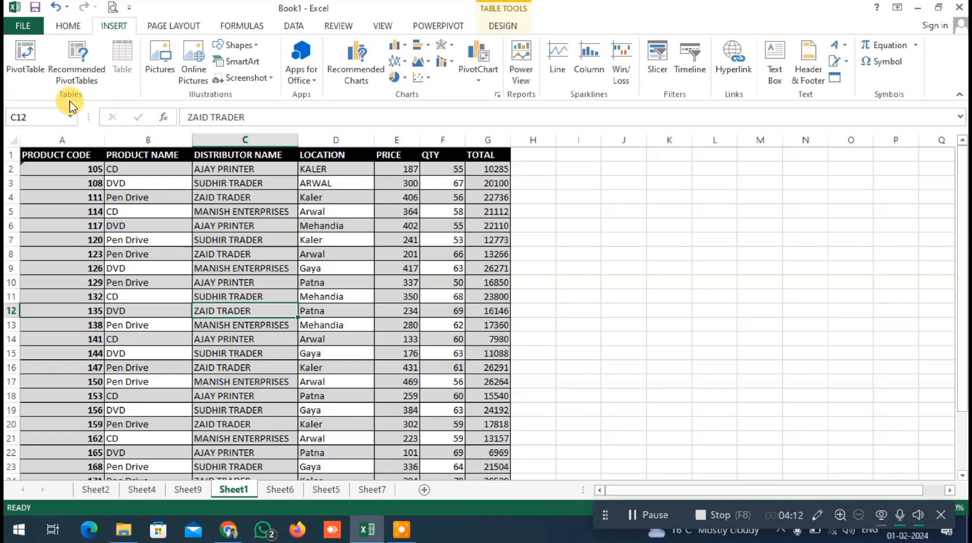
{"action": "scroll", "coordinate": [315, 344], "scroll_direction": "down", "scroll_amount": 4}
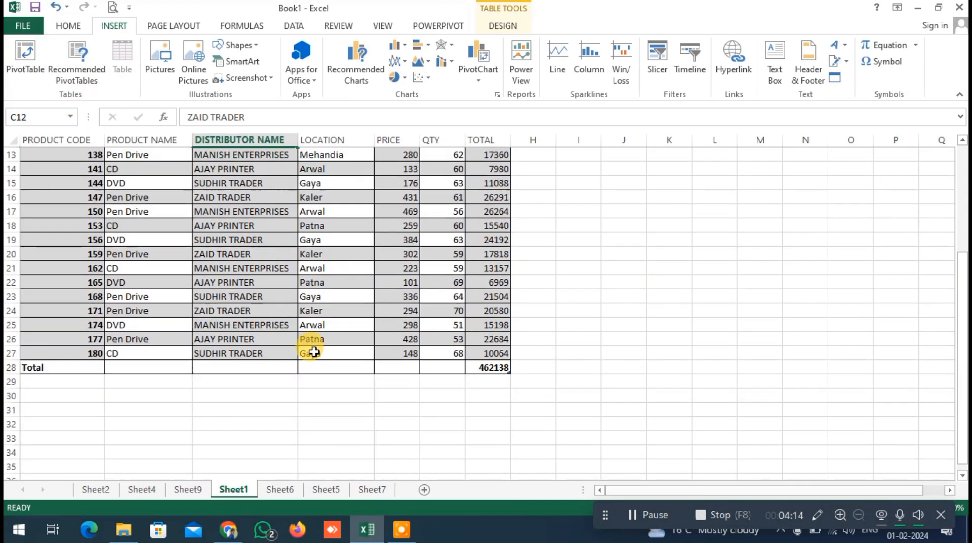
Switch to Sheet5 and autofit the width of its LOCATION column
{"action": "scroll", "coordinate": [312, 355], "scroll_direction": "up", "scroll_amount": 4}
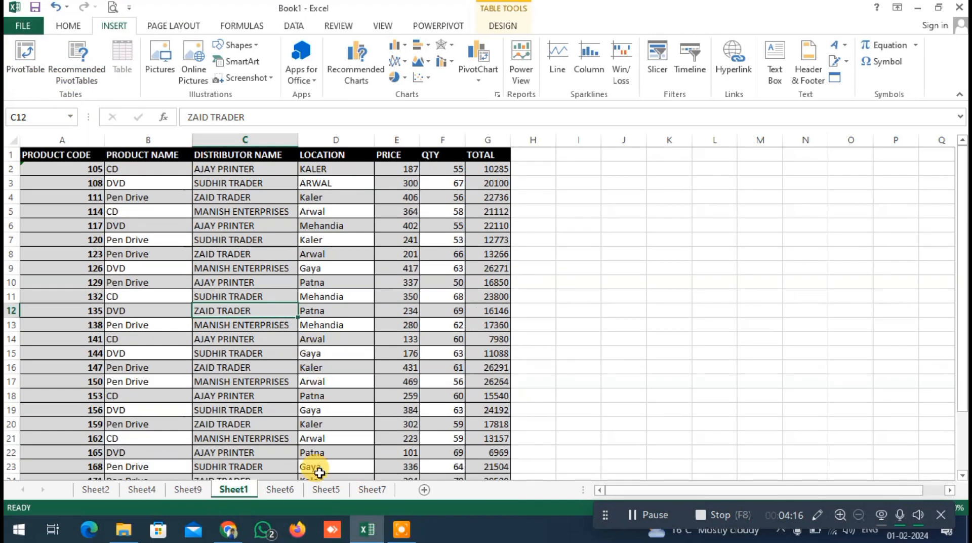
{"action": "left_click", "coordinate": [298, 491]}
{"action": "left_click", "coordinate": [313, 491]}
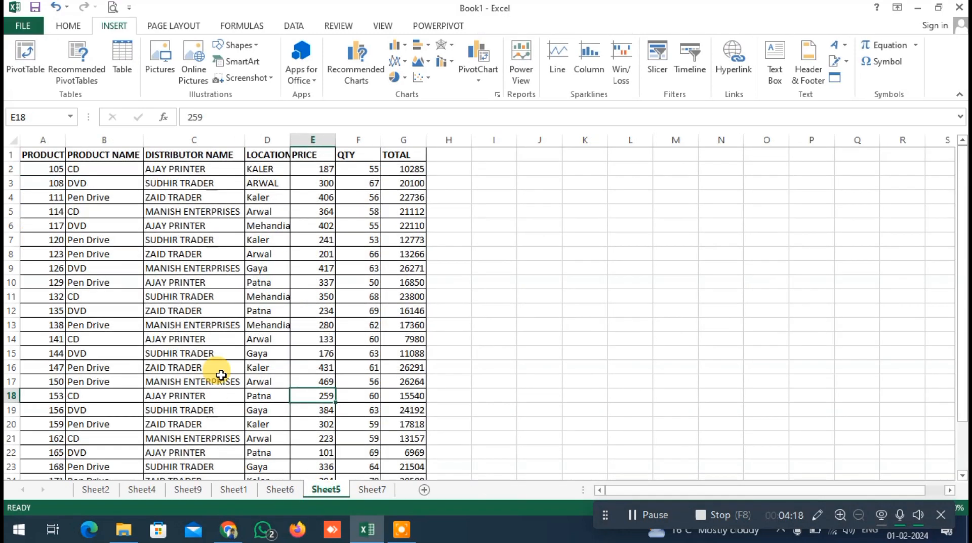
{"action": "double_click", "coordinate": [290, 140]}
{"action": "left_click", "coordinate": [215, 282]}
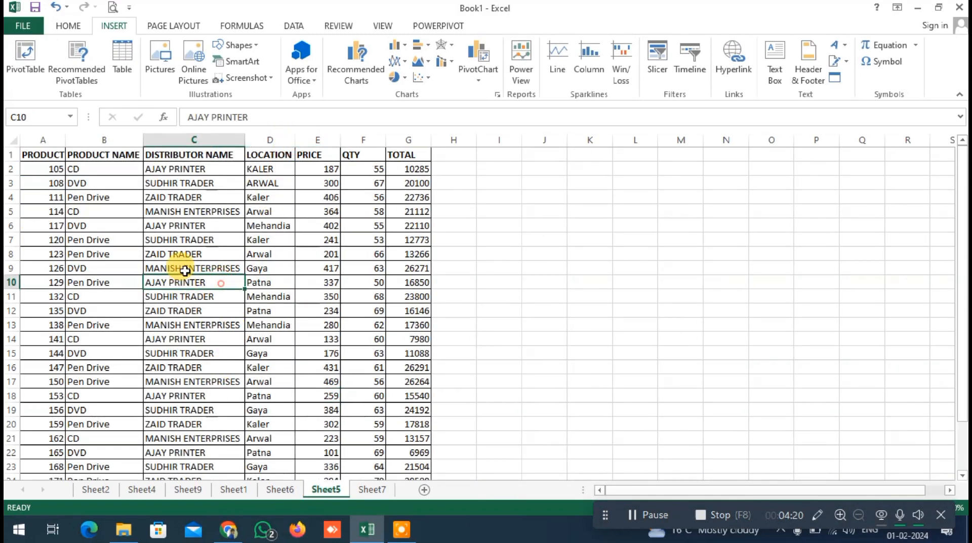
{"action": "left_click", "coordinate": [155, 223]}
{"action": "key", "text": "ctrl+a"}
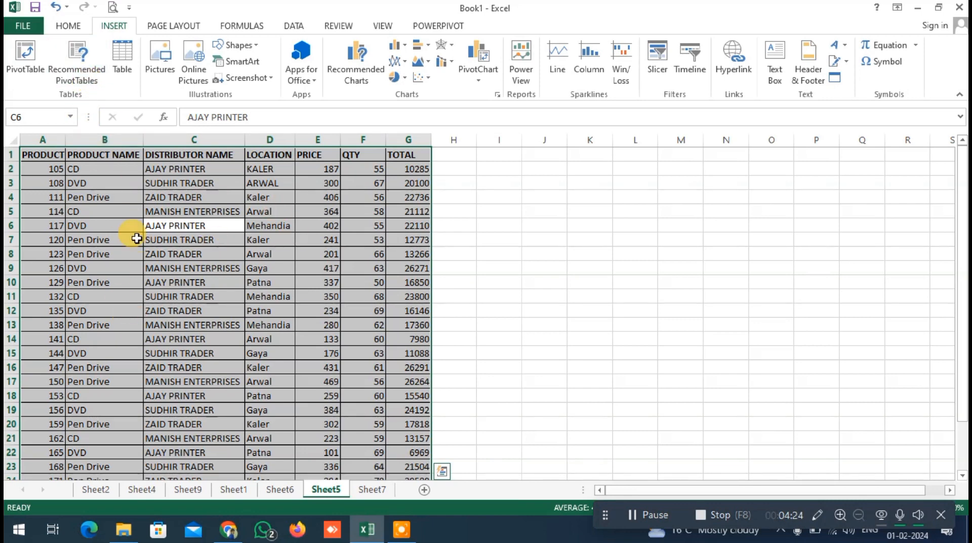
{"action": "left_click", "coordinate": [77, 59]}
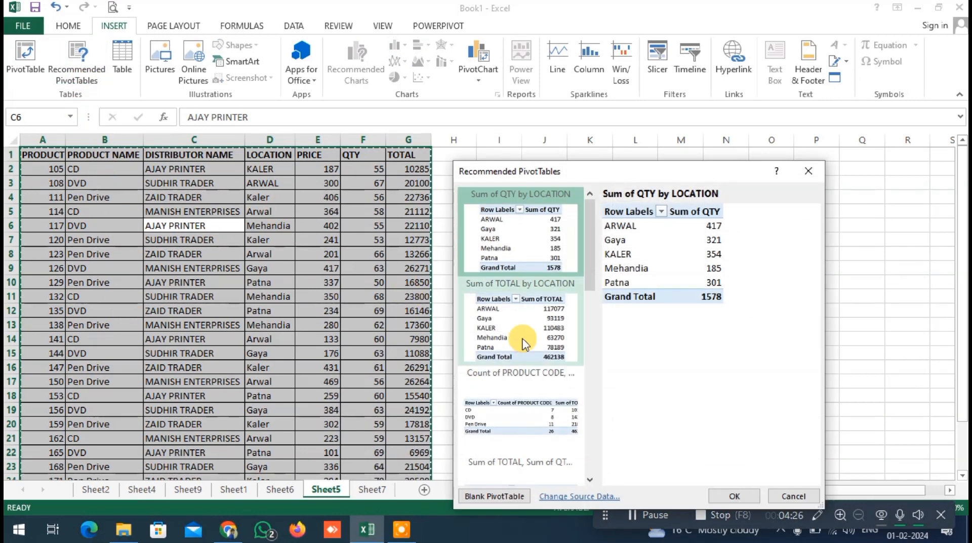
{"action": "scroll", "coordinate": [523, 350], "scroll_direction": "down", "scroll_amount": 5}
{"action": "scroll", "coordinate": [526, 362], "scroll_direction": "up", "scroll_amount": 5}
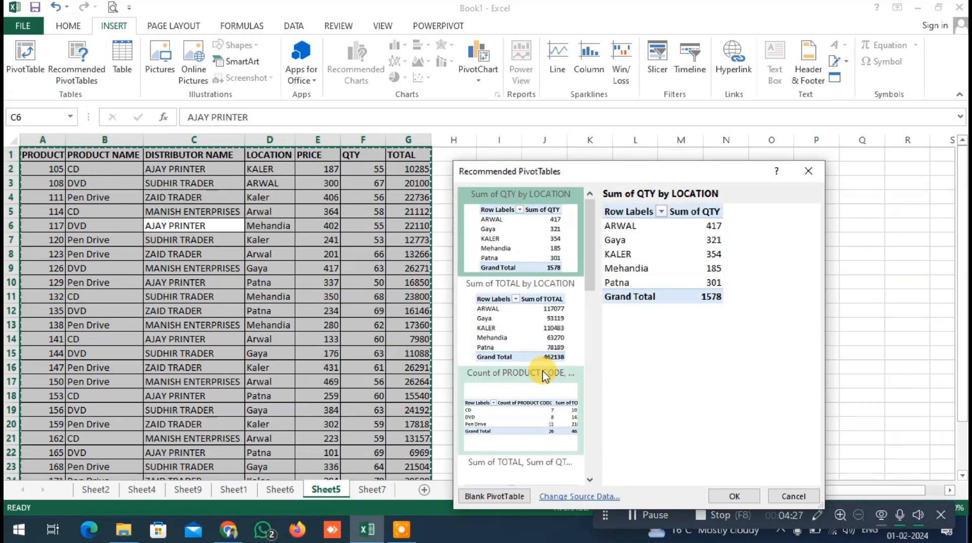
{"action": "left_click", "coordinate": [785, 498]}
{"action": "left_click", "coordinate": [263, 368]}
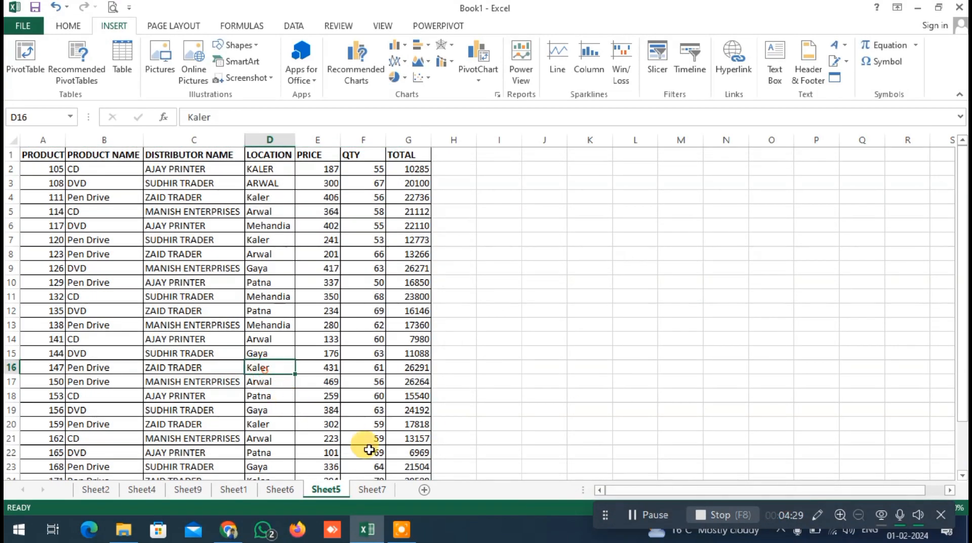
Copy the whole product data range from Sheet5 into a new worksheet
{"action": "left_click", "coordinate": [372, 490]}
{"action": "left_click", "coordinate": [325, 492]}
{"action": "key", "text": "ctrl+a"}
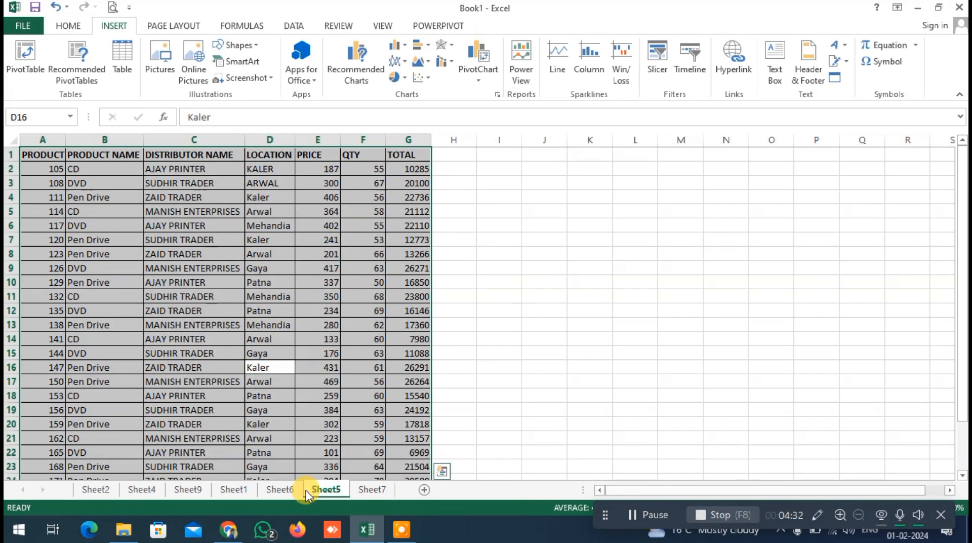
{"action": "key", "text": "ctrl+c"}
{"action": "left_click", "coordinate": [374, 489]}
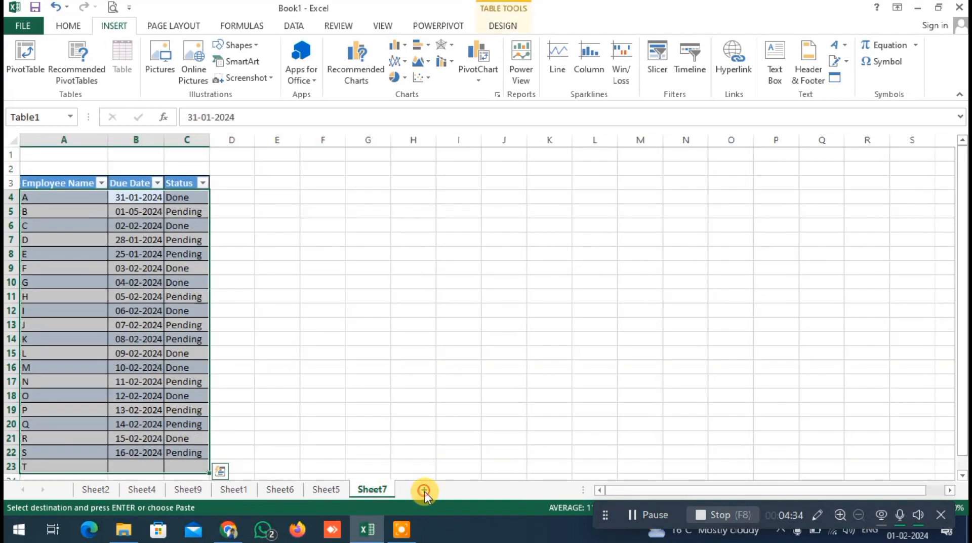
{"action": "left_click", "coordinate": [424, 490]}
{"action": "key", "text": "ctrl+v"}
Autofit all column widths on the new sheet to their contents
{"action": "left_click", "coordinate": [121, 227]}
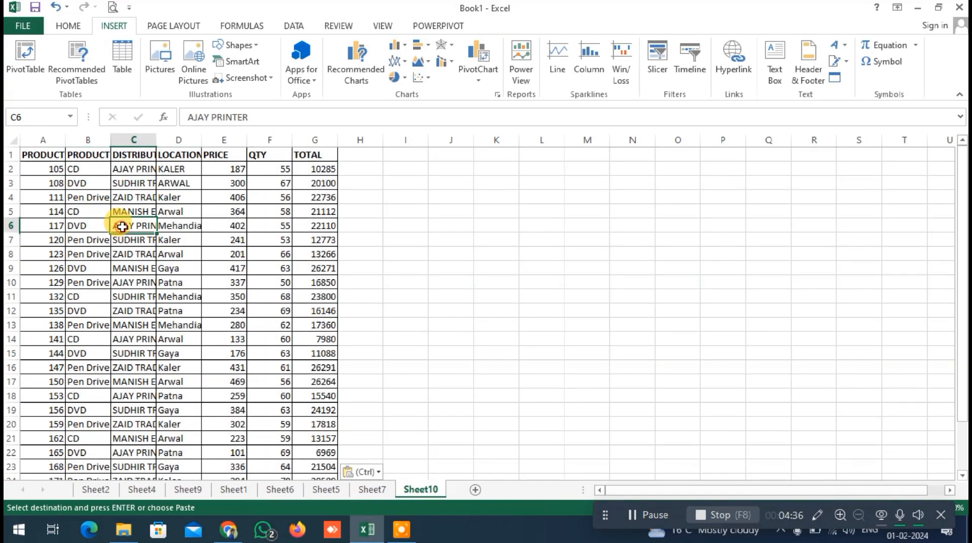
{"action": "key", "text": "ctrl+a"}
{"action": "key", "text": "ctrl+a"}
{"action": "double_click", "coordinate": [156, 139]}
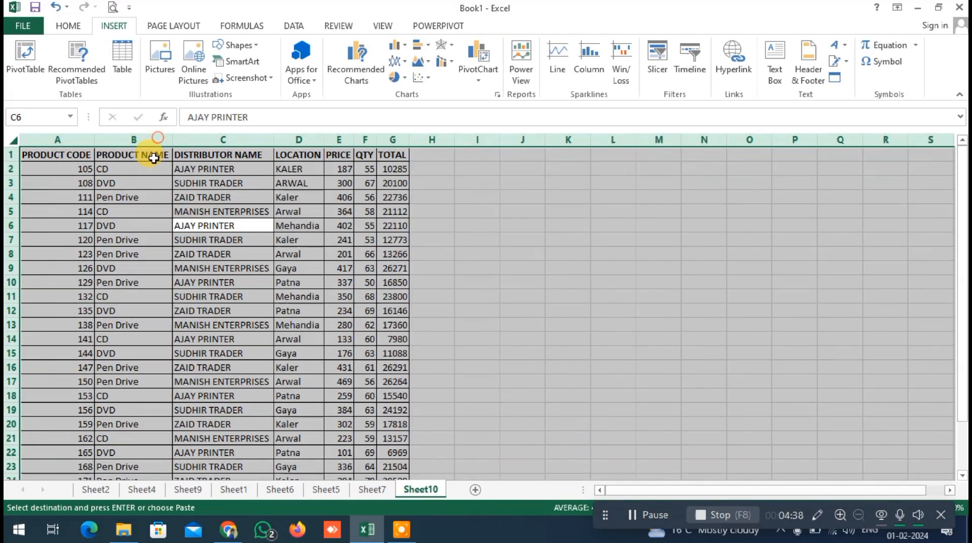
Create a blank PivotTable in a new worksheet from the product data in Sheet10 range A1:G27
{"action": "left_click", "coordinate": [123, 200]}
{"action": "key", "text": "ctrl+a"}
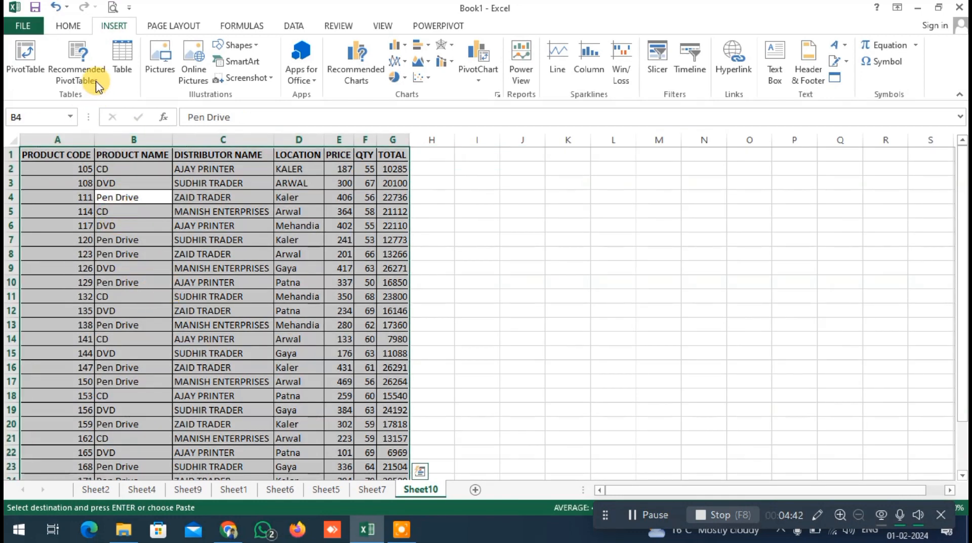
{"action": "left_click", "coordinate": [26, 63]}
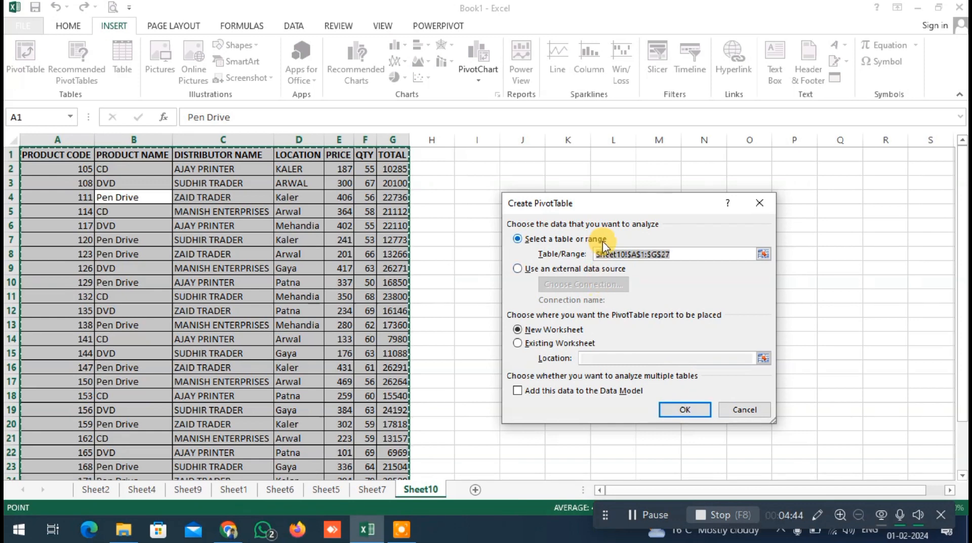
{"action": "left_click", "coordinate": [692, 413]}
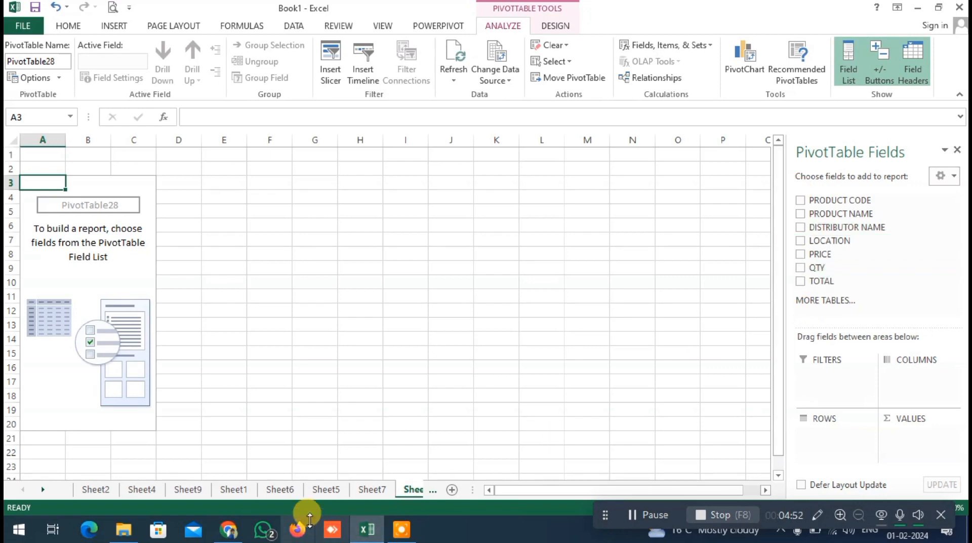
Browse the recommended PivotTables for the Sheet5 product data and insert "Sum of TOTAL by LOCATION"
{"action": "left_click", "coordinate": [326, 489]}
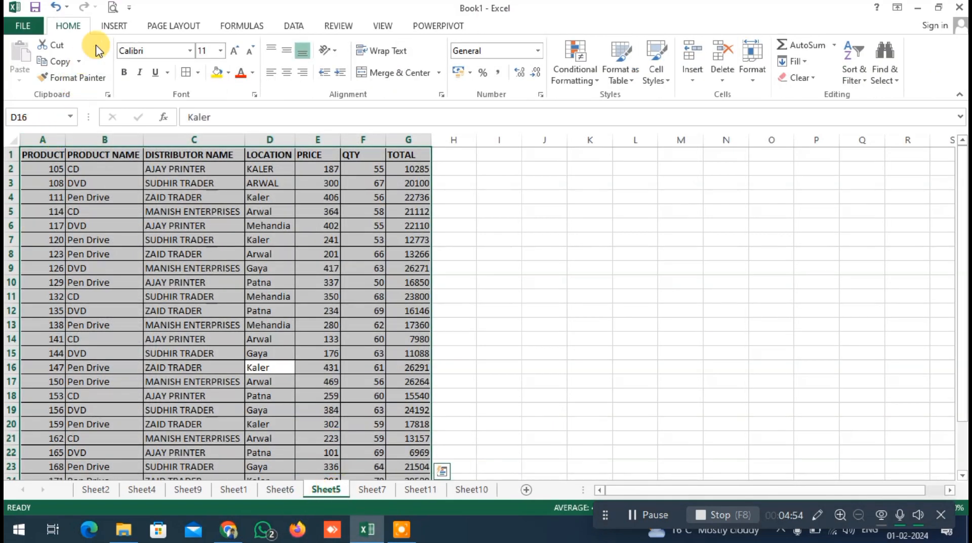
{"action": "left_click", "coordinate": [113, 26]}
{"action": "left_click", "coordinate": [93, 70]}
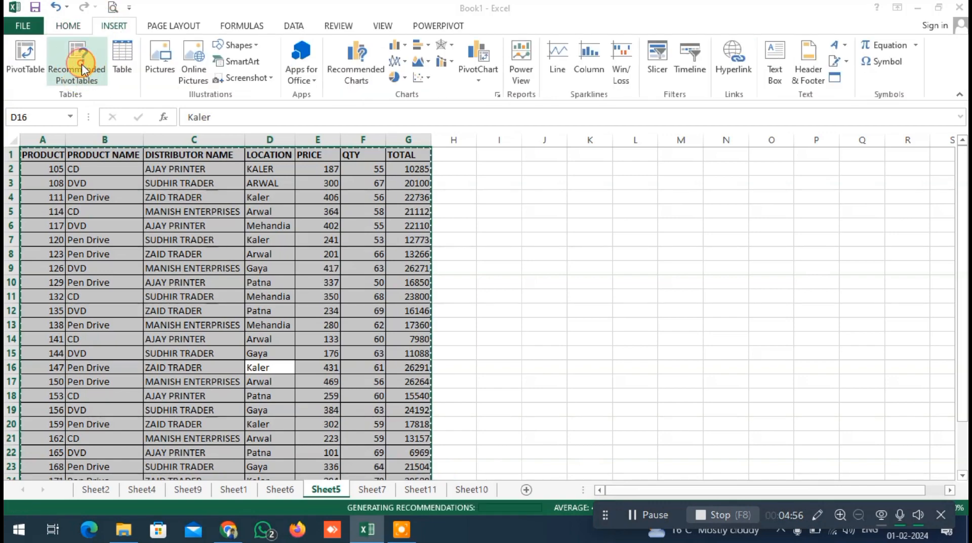
{"action": "left_click_drag", "start_coordinate": [667, 173], "coordinate": [701, 82]}
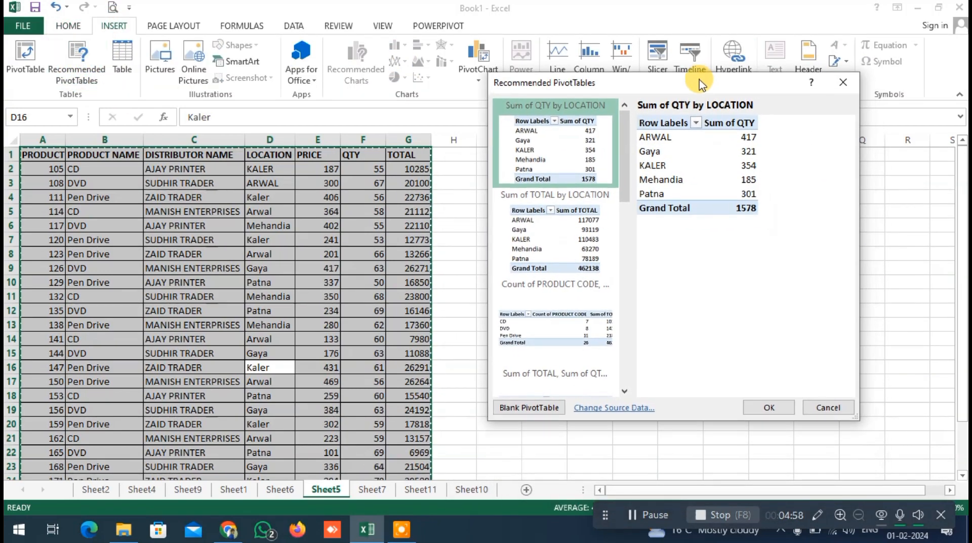
{"action": "scroll", "coordinate": [593, 276], "scroll_direction": "down", "scroll_amount": 5}
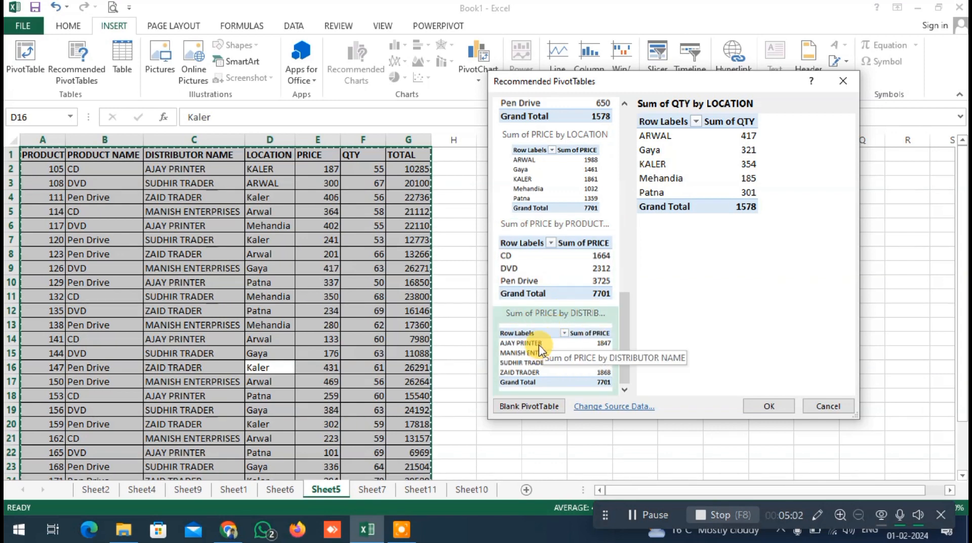
{"action": "scroll", "coordinate": [537, 324], "scroll_direction": "up", "scroll_amount": 5}
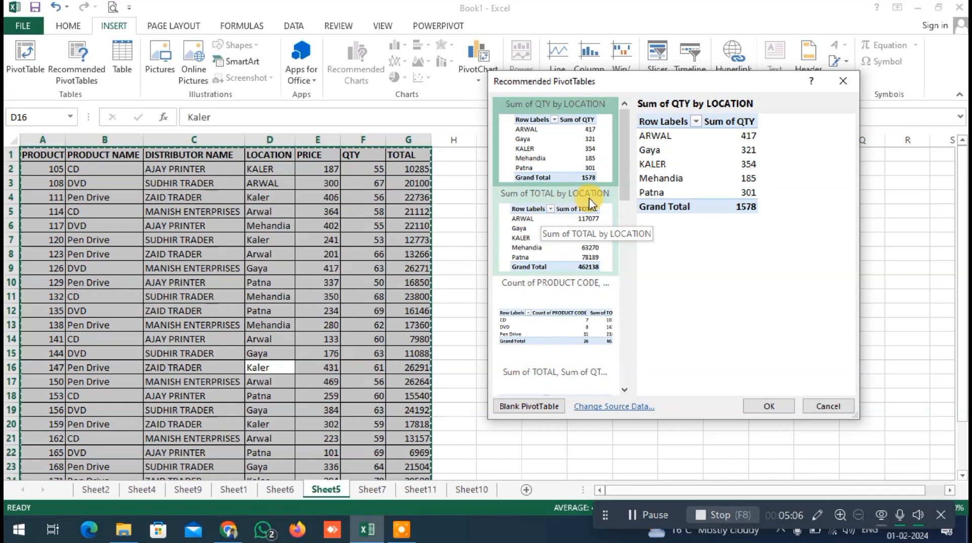
{"action": "scroll", "coordinate": [559, 294], "scroll_direction": "down", "scroll_amount": 3}
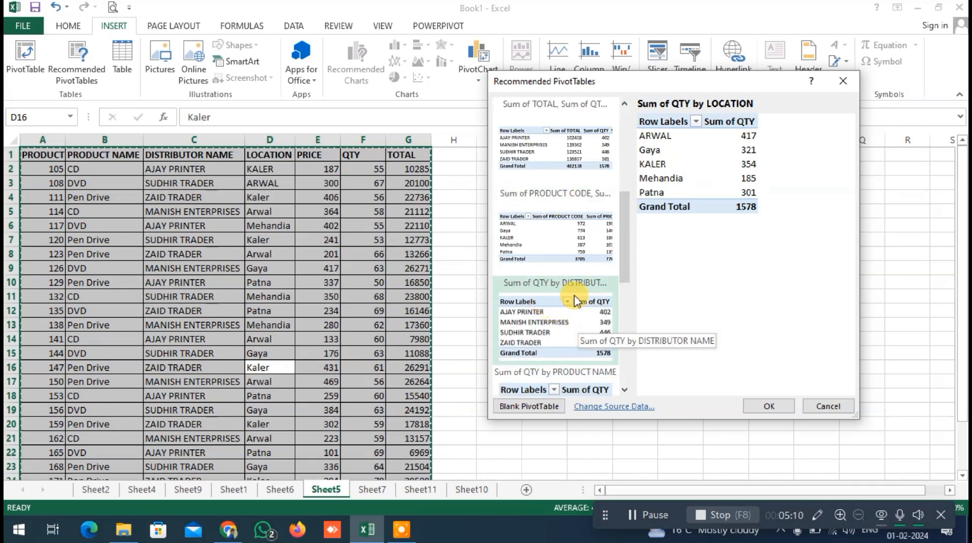
{"action": "scroll", "coordinate": [576, 302], "scroll_direction": "down", "scroll_amount": 3}
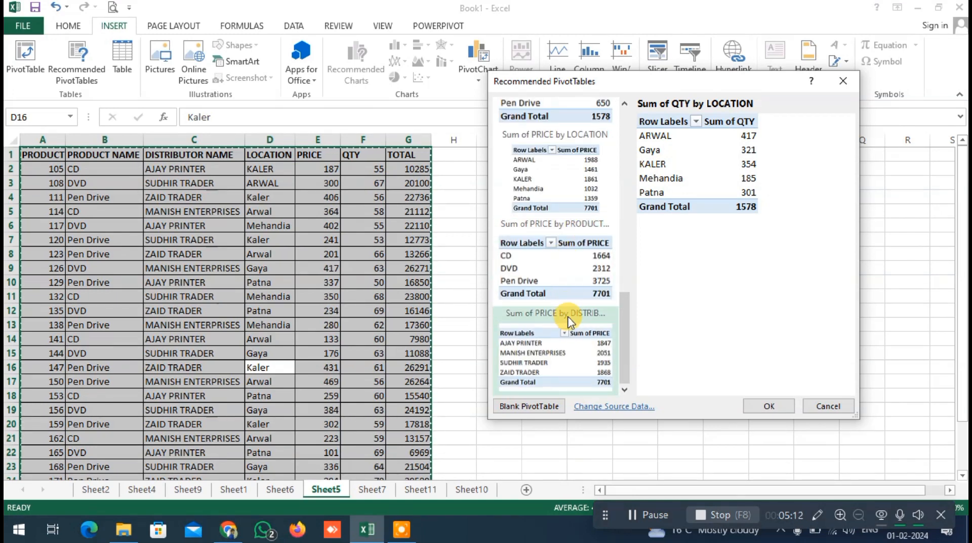
{"action": "scroll", "coordinate": [570, 319], "scroll_direction": "up", "scroll_amount": 10}
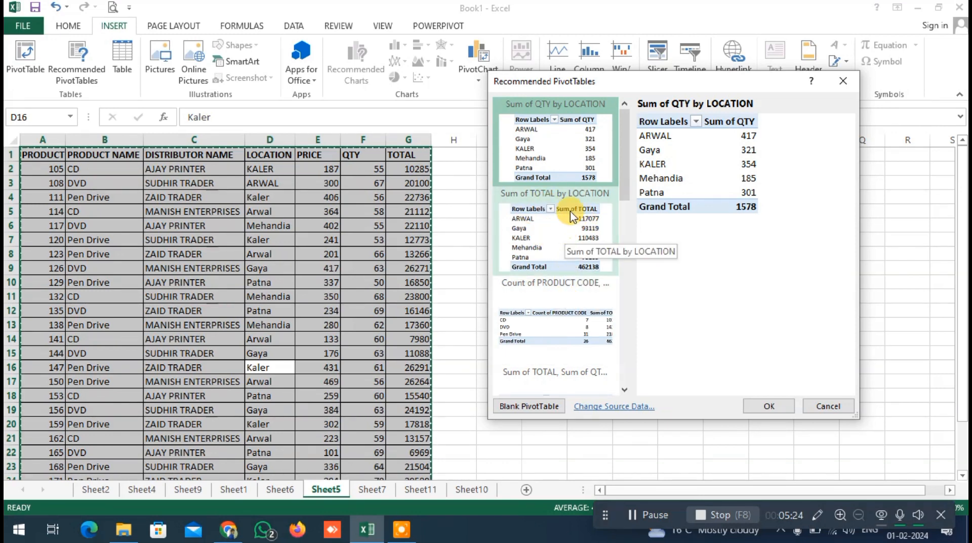
{"action": "left_click", "coordinate": [556, 238]}
{"action": "left_click", "coordinate": [767, 405]}
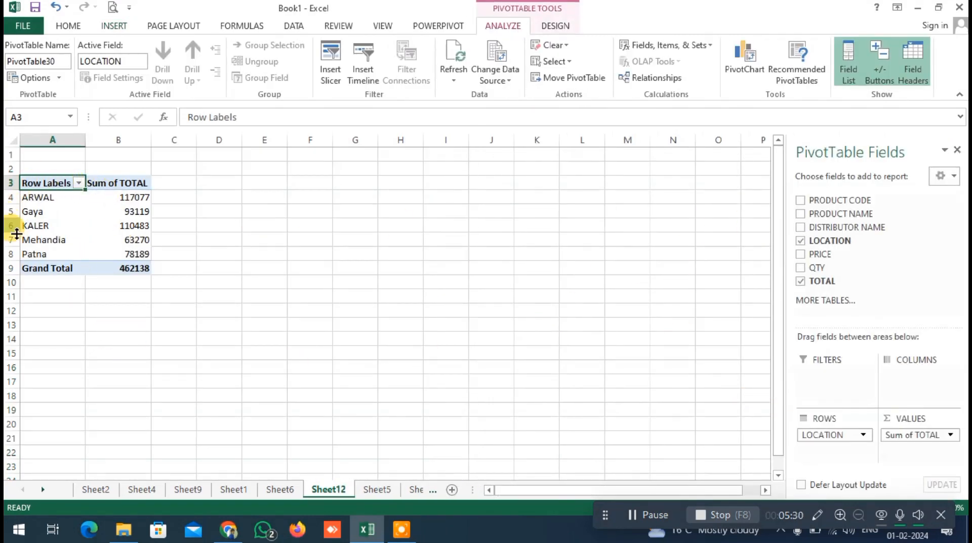
{"action": "mouse_move", "coordinate": [126, 273]}
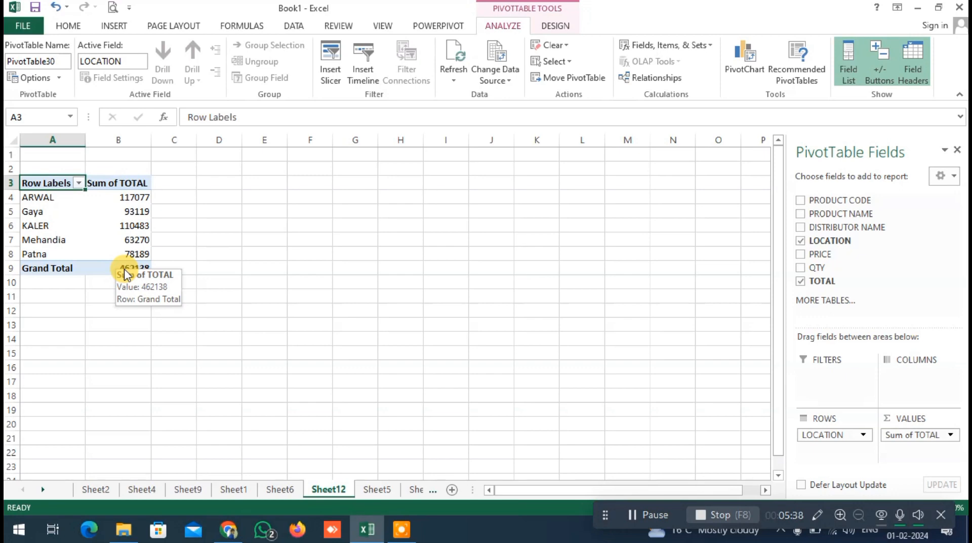
{"action": "left_click", "coordinate": [177, 252]}
{"action": "left_click_drag", "start_coordinate": [39, 185], "coordinate": [133, 276]}
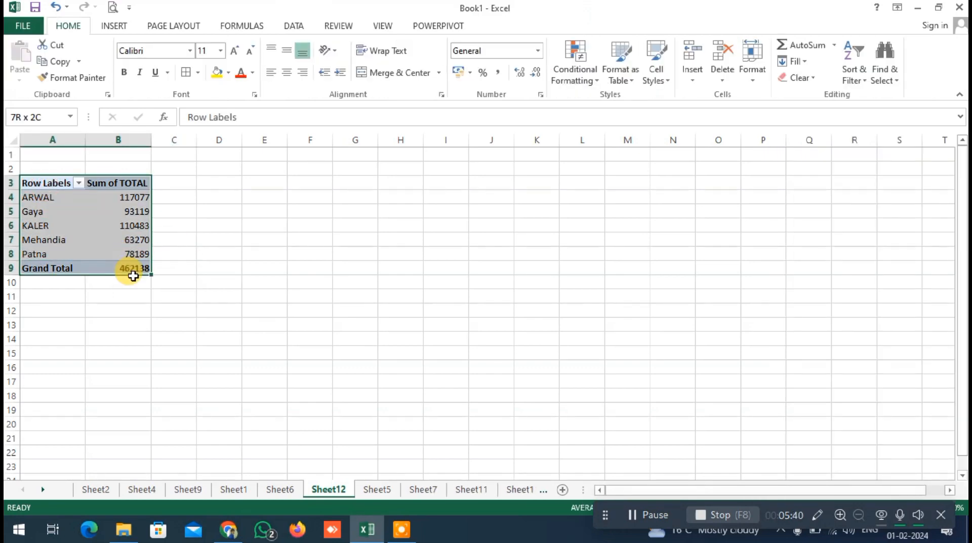
{"action": "left_click", "coordinate": [192, 265]}
{"action": "left_click_drag", "start_coordinate": [39, 185], "coordinate": [134, 267]}
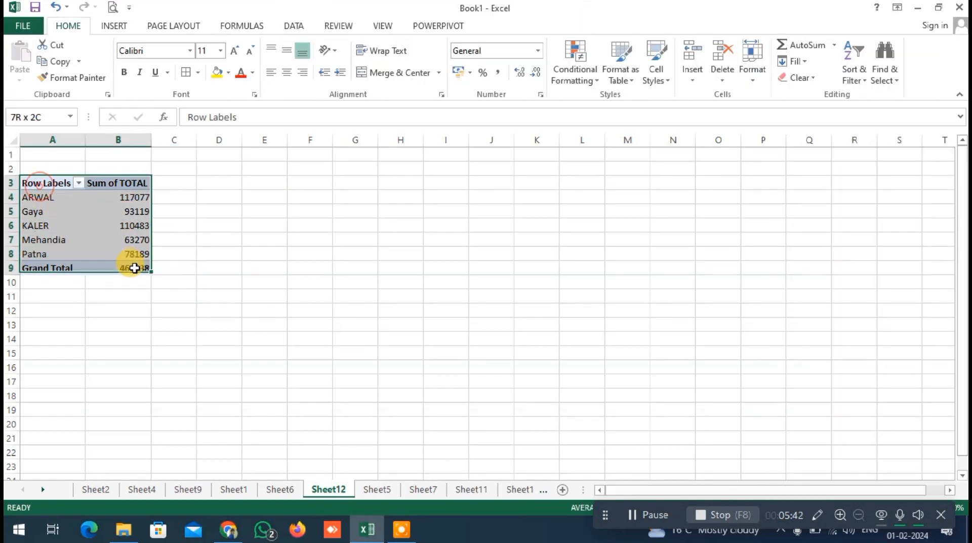
{"action": "left_click", "coordinate": [218, 297]}
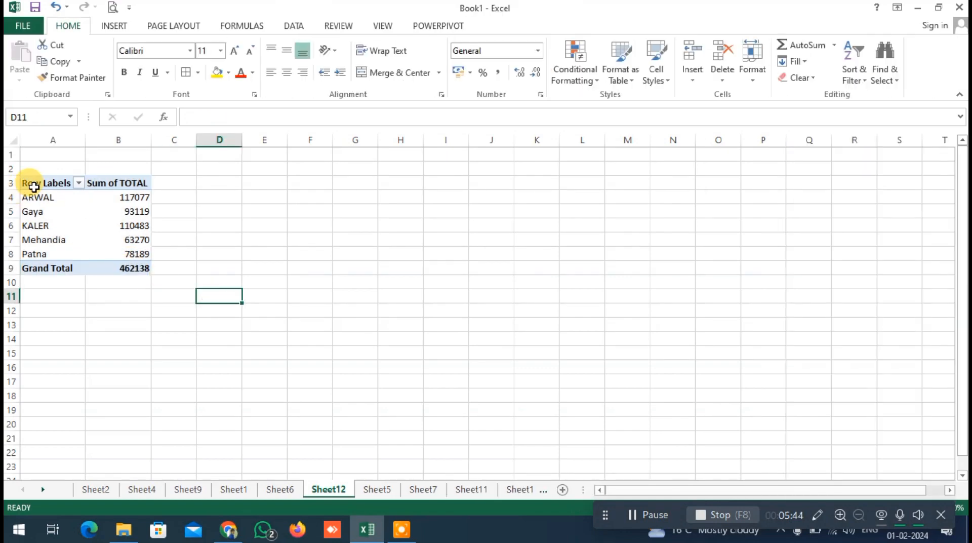
Copy the location PivotTable in A3:B9 and paste it over itself as values only
{"action": "left_click_drag", "start_coordinate": [34, 187], "coordinate": [135, 270]}
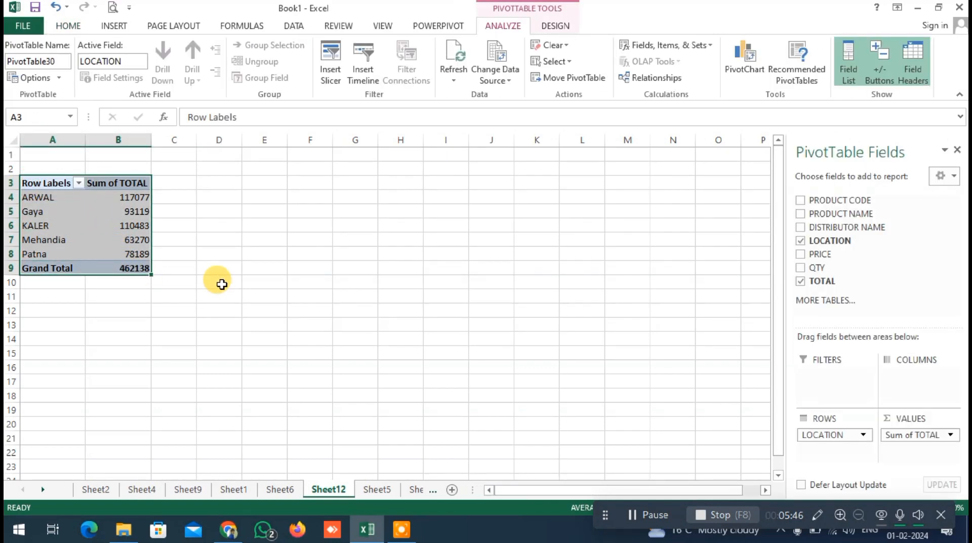
{"action": "key", "text": "ctrl+c"}
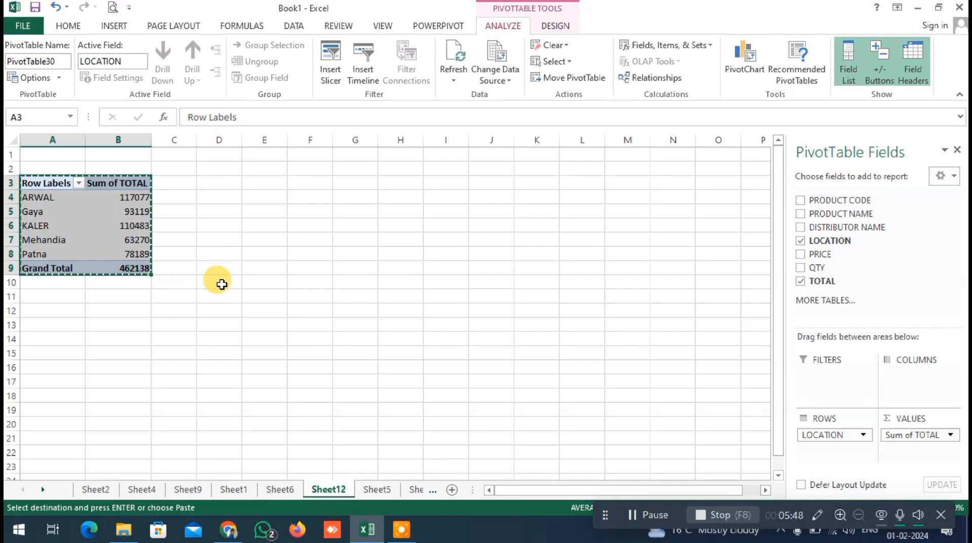
{"action": "key", "text": "ctrl+alt+v"}
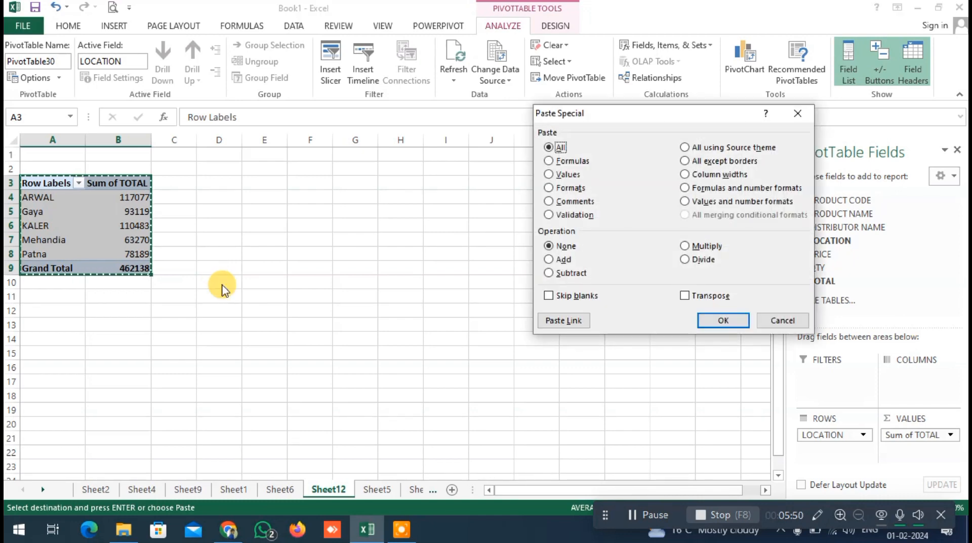
{"action": "key", "text": "v"}
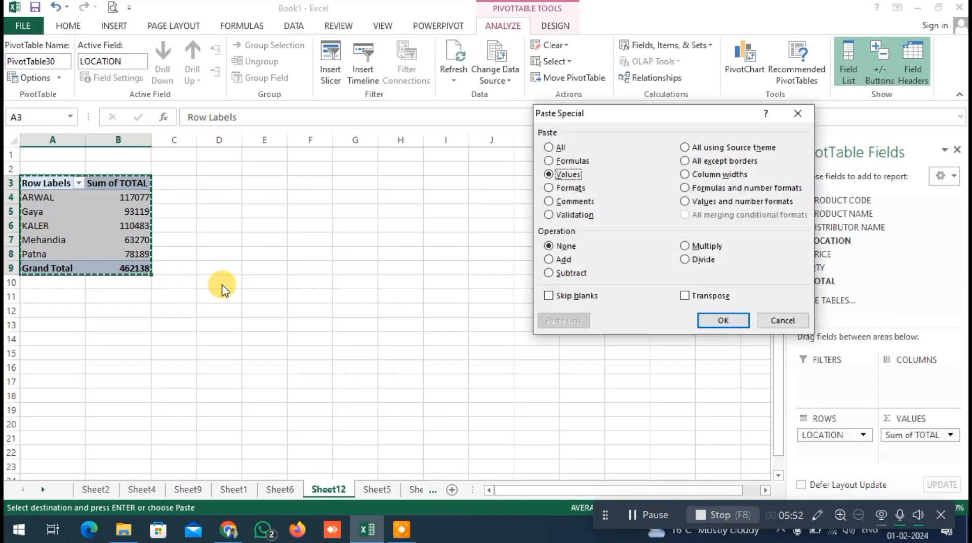
{"action": "key", "text": "Return"}
{"action": "left_click", "coordinate": [104, 296]}
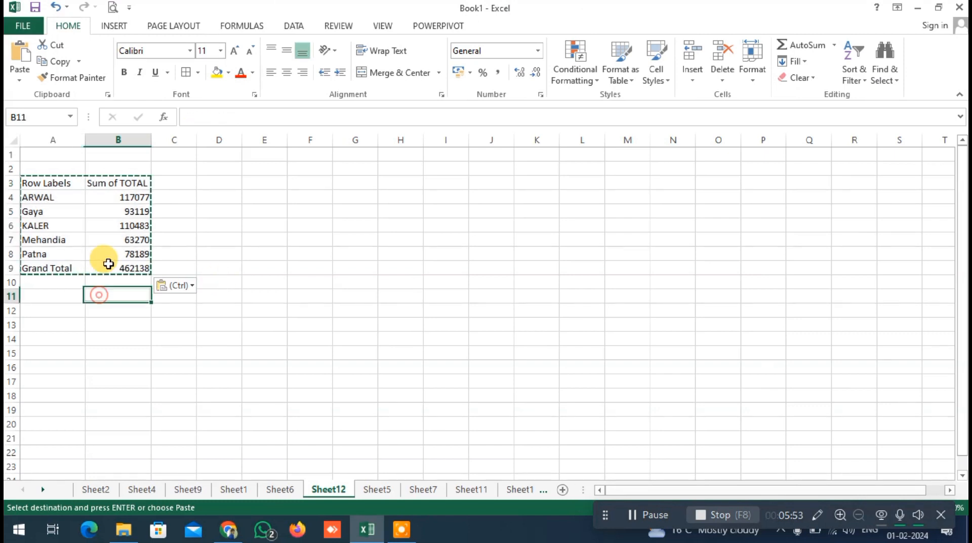
Rename the summary headers in A3 and B3 as "location" and "total"
{"action": "left_click", "coordinate": [59, 187]}
{"action": "type", "text": "I"}
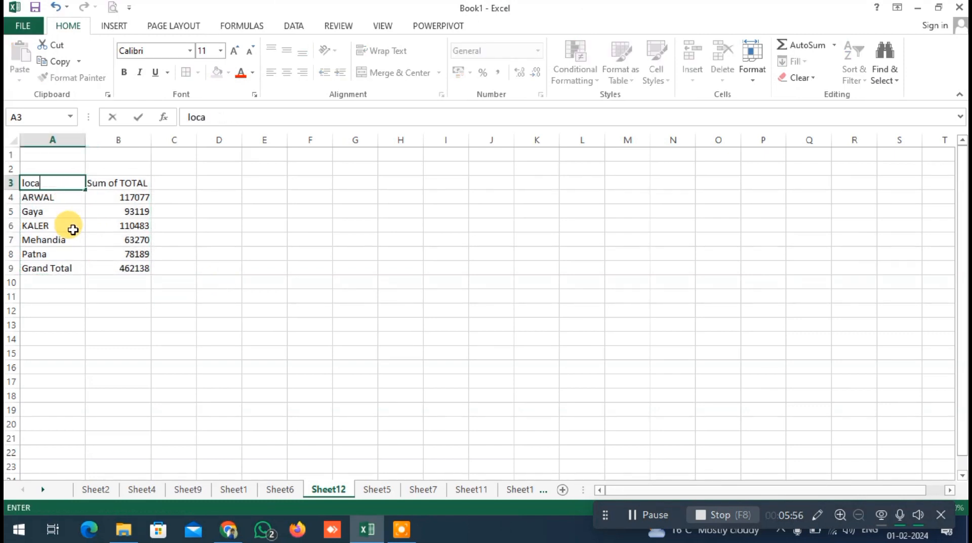
{"action": "key", "text": "Tab"}
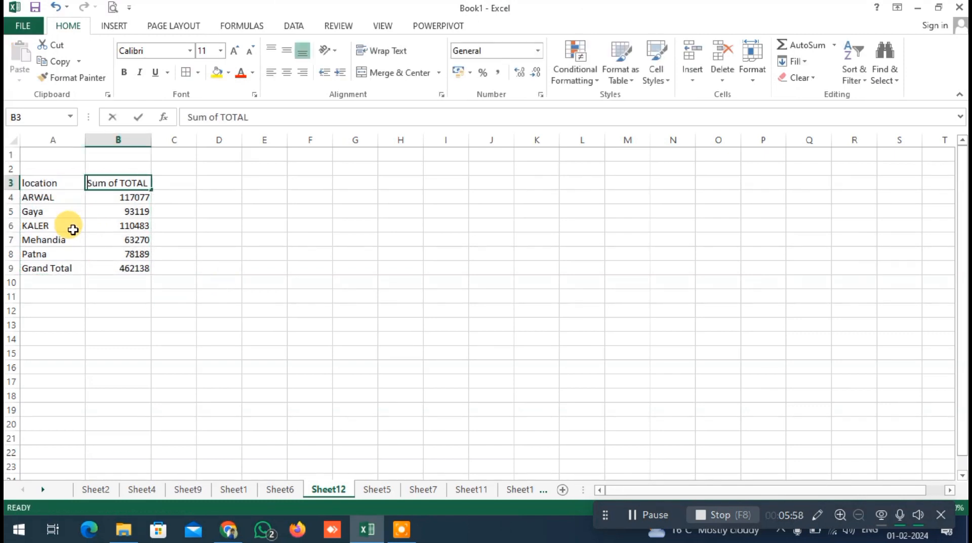
{"action": "type", "text": "total"}
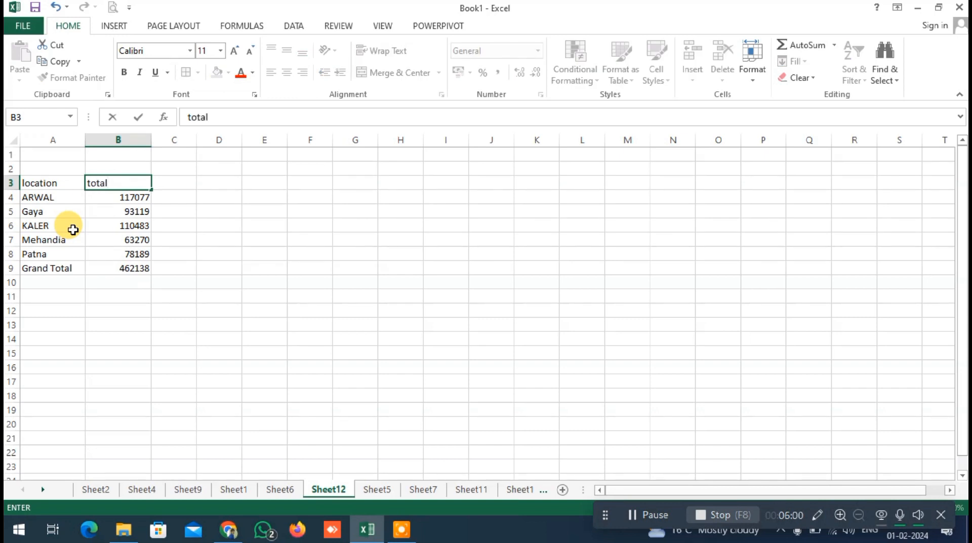
Apply all borders to the location summary in A3:B9
{"action": "key", "text": "Return"}
{"action": "key", "text": "Return"}
{"action": "key", "text": "Return"}
{"action": "key", "text": "Return"}
{"action": "key", "text": "Return"}
{"action": "key", "text": "Return"}
{"action": "key", "text": "Left"}
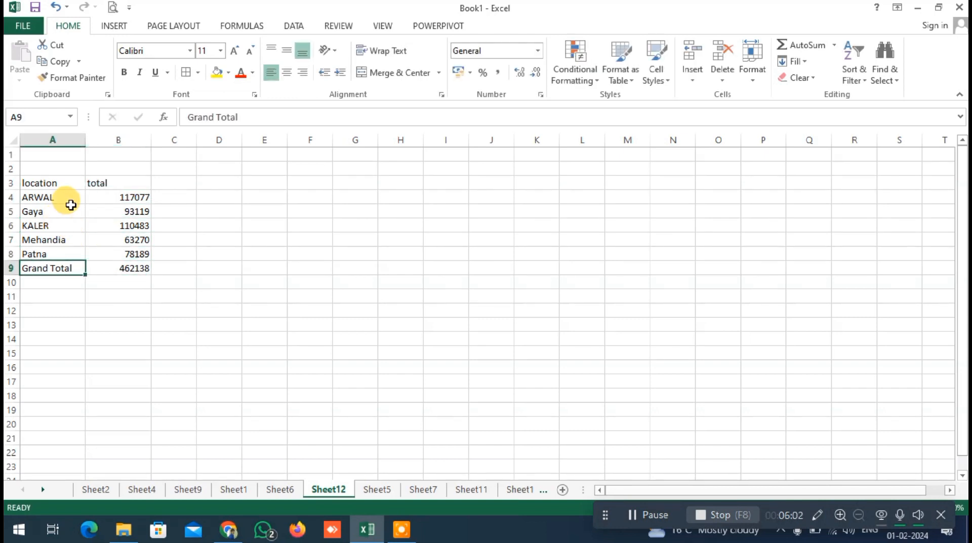
{"action": "left_click_drag", "start_coordinate": [66, 183], "coordinate": [128, 265]}
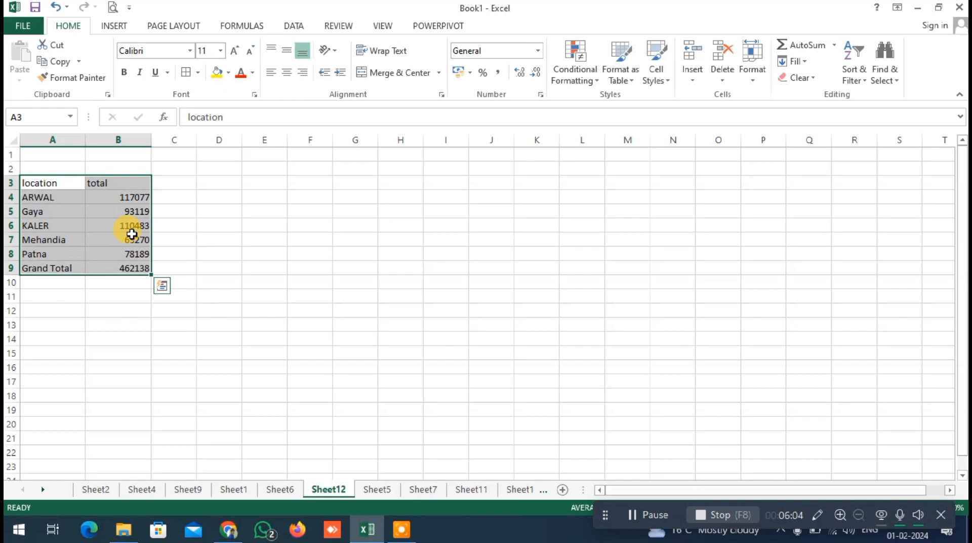
{"action": "key", "text": "alt"}
{"action": "key", "text": "h"}
{"action": "key", "text": "b"}
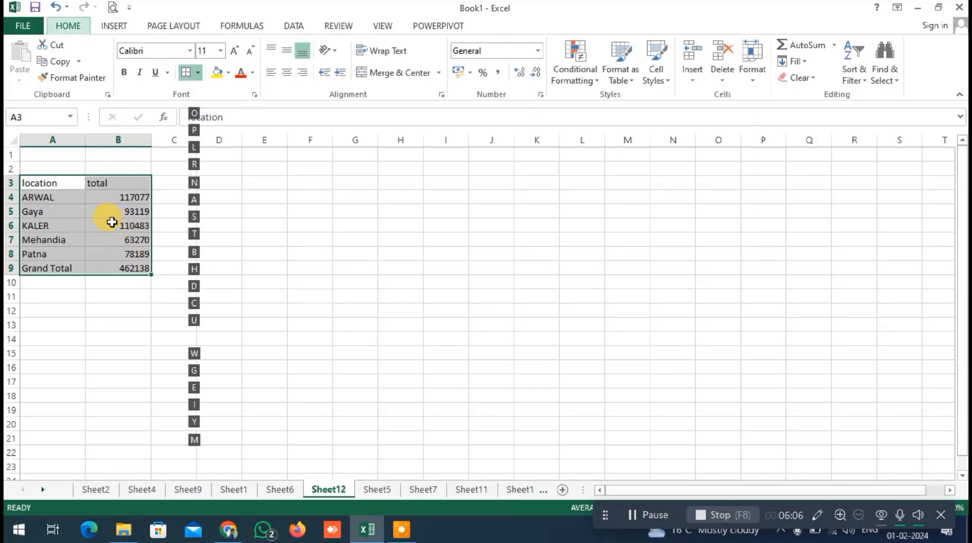
{"action": "key", "text": "a"}
{"action": "left_click", "coordinate": [108, 240]}
Make the "location" and "total" headers in A3:B3 bold and centre them horizontally
{"action": "left_click_drag", "start_coordinate": [56, 184], "coordinate": [98, 182]}
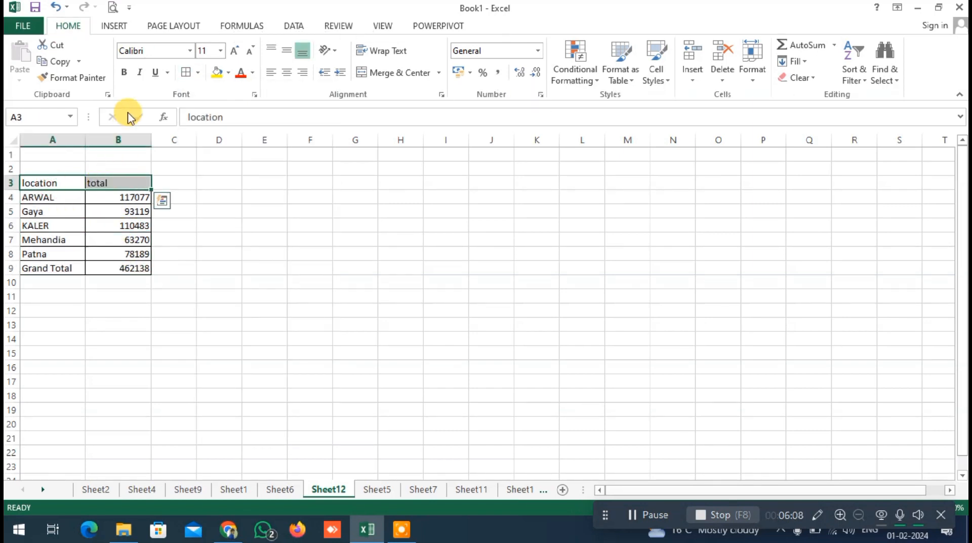
{"action": "left_click", "coordinate": [124, 72]}
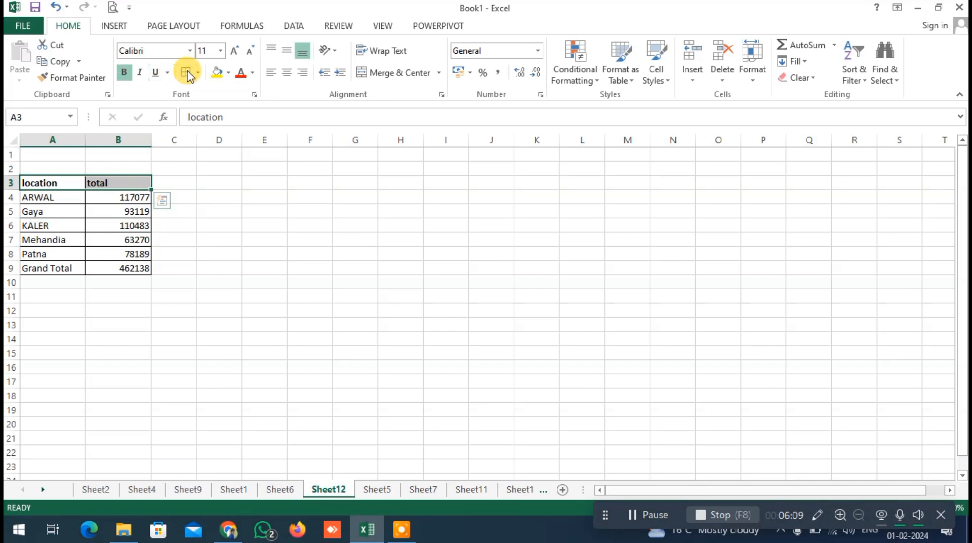
{"action": "left_click", "coordinate": [288, 72]}
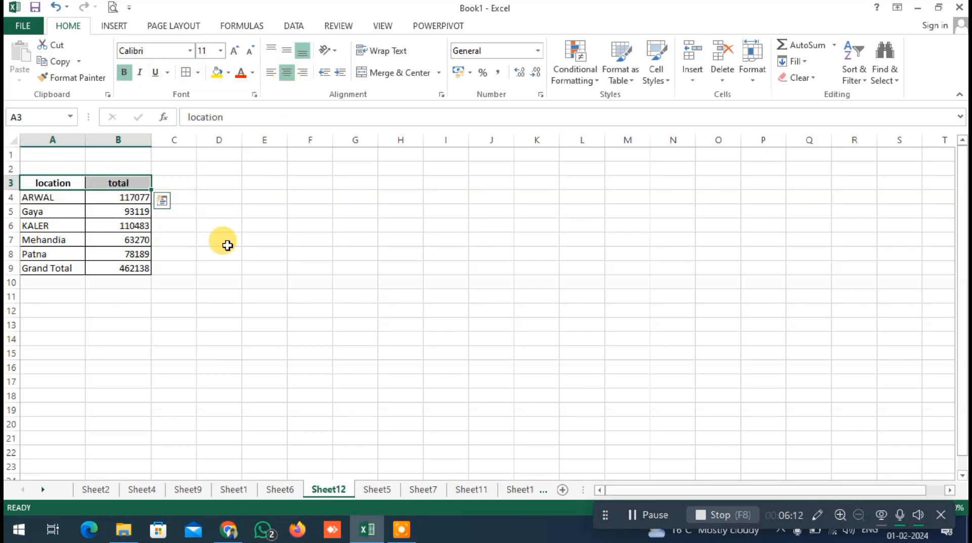
{"action": "left_click", "coordinate": [101, 225]}
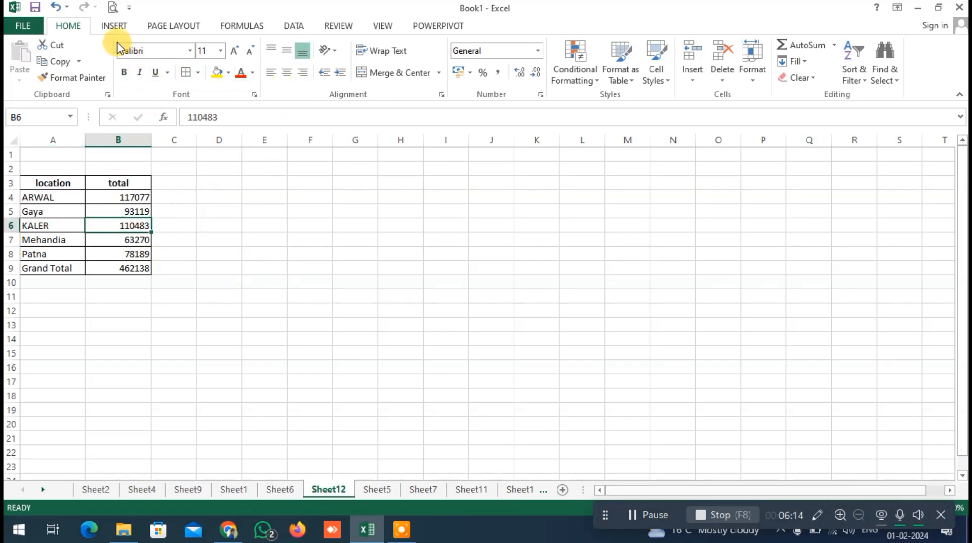
{"action": "left_click", "coordinate": [114, 26]}
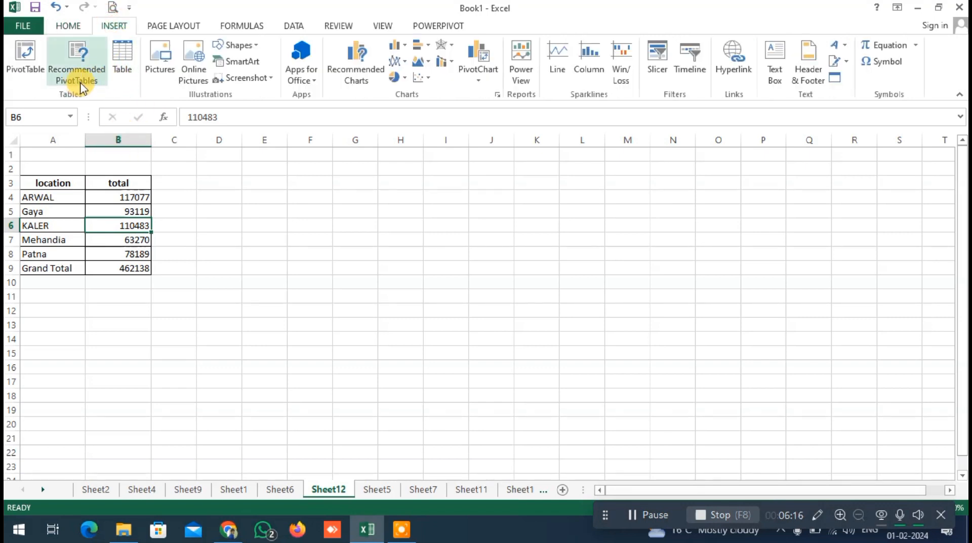